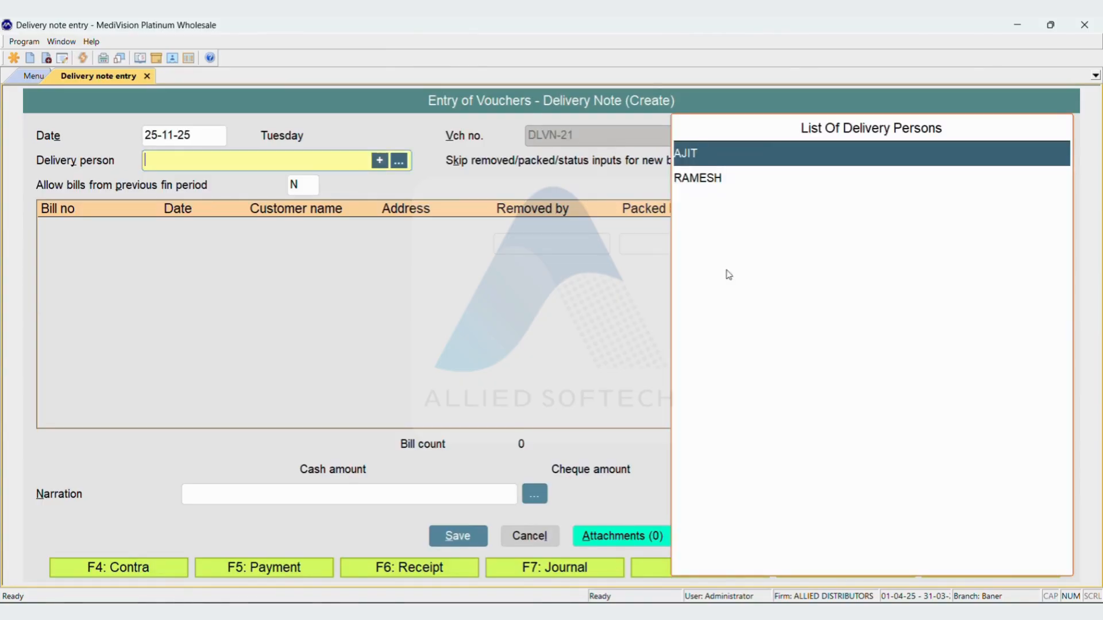
Assign the first listed delivery person, keeping the skip removed/packed/status option at Y and previous-period bills at N
key(Return)
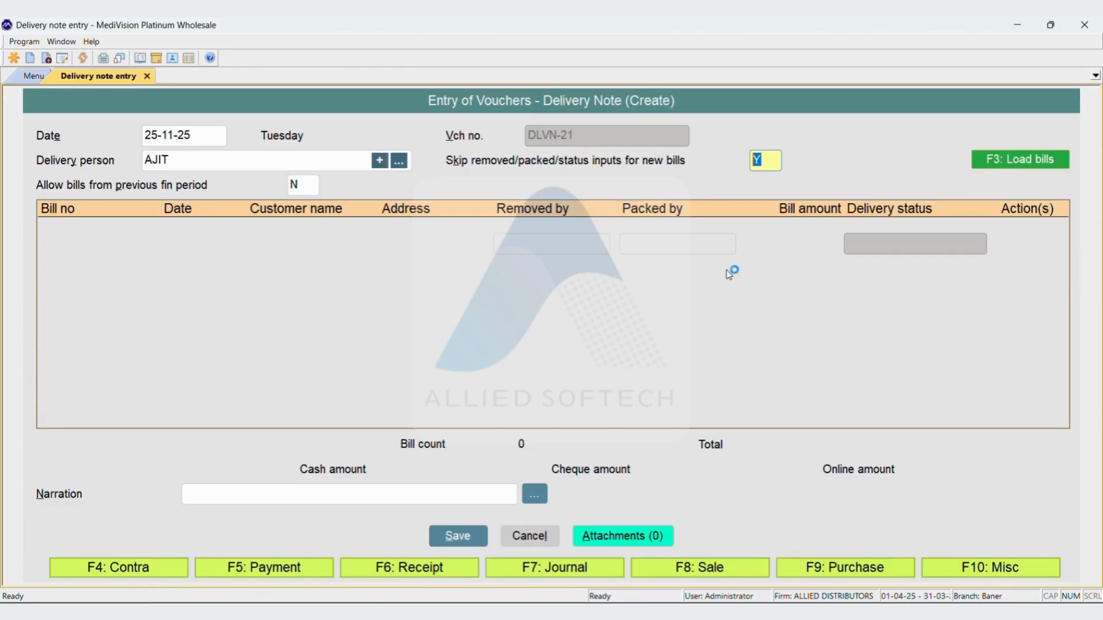
key(Return)
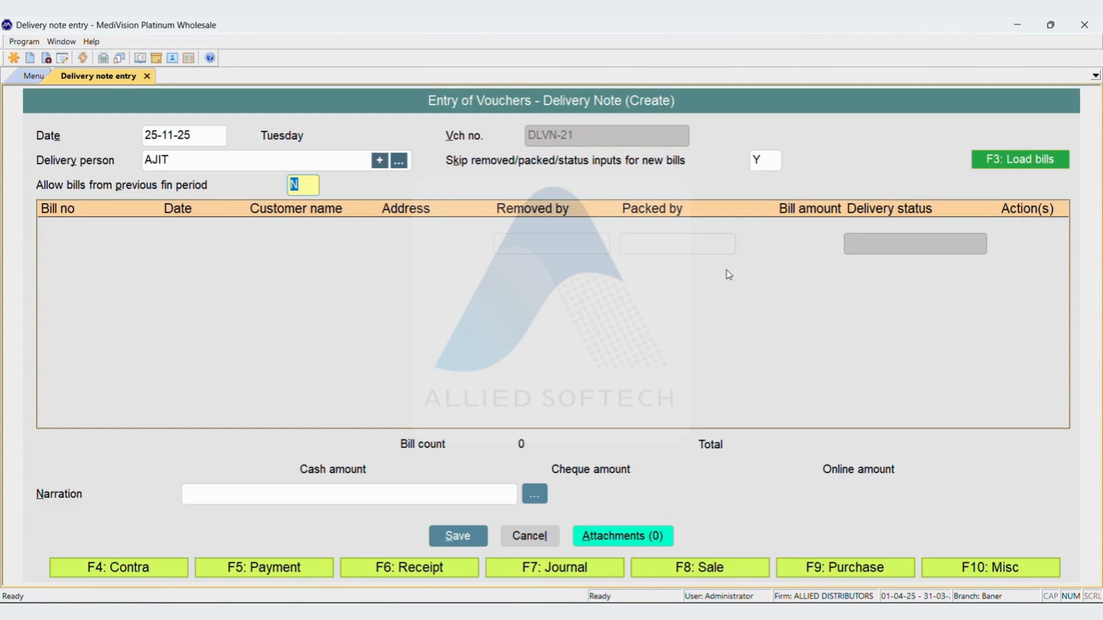
key(Return)
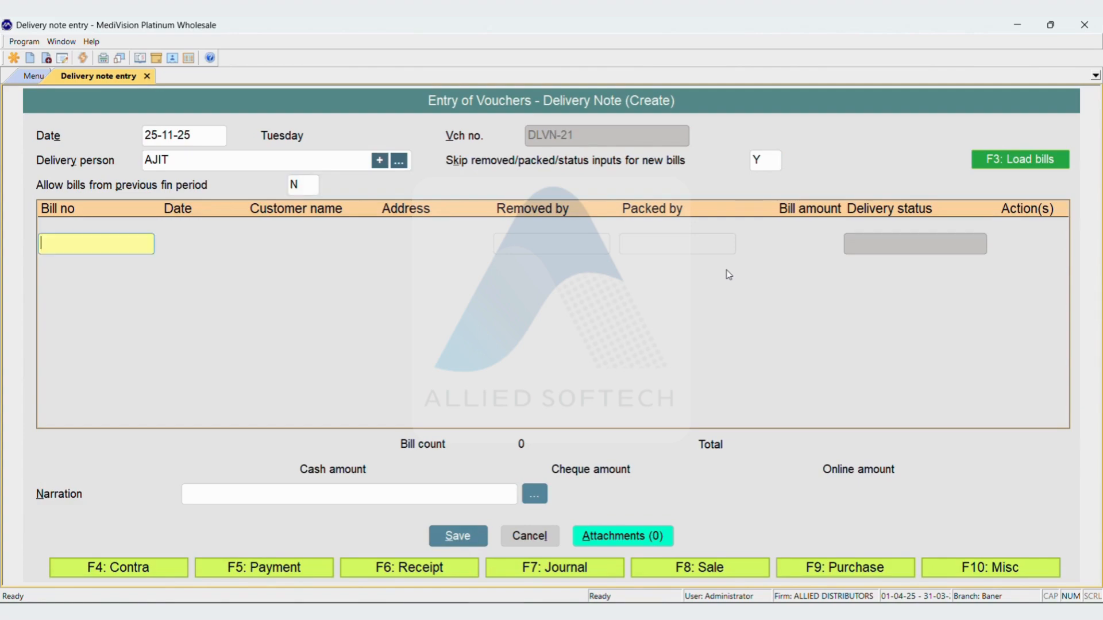
Set bill loading to include already delivered bills, keep the "delivery = Y" restriction at N, and leave area and salesman unfiltered
key(F3)
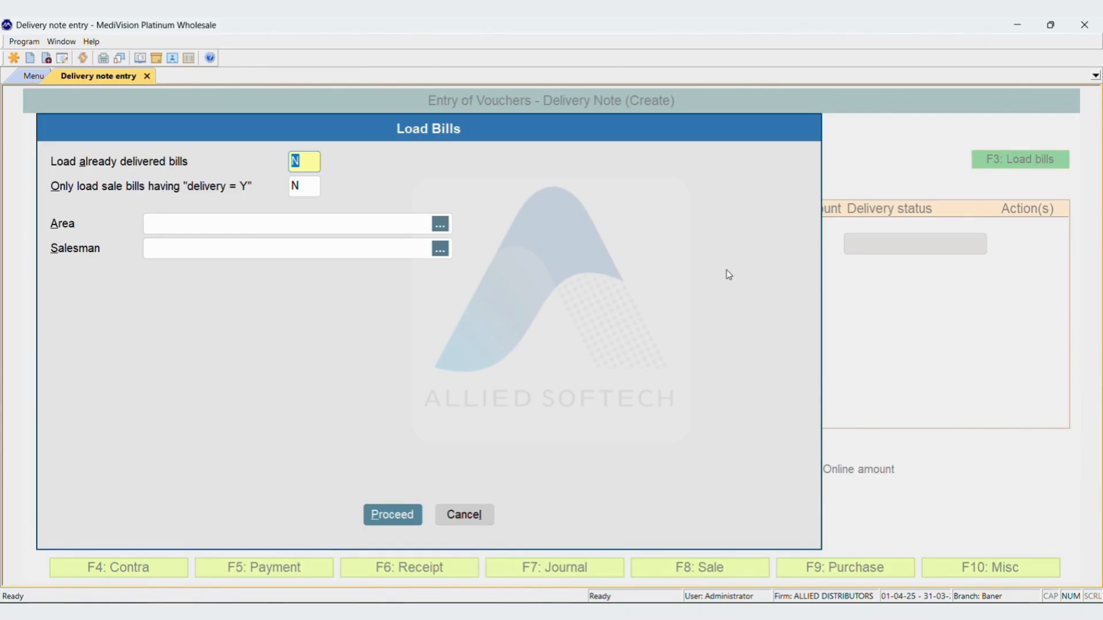
text(Y)
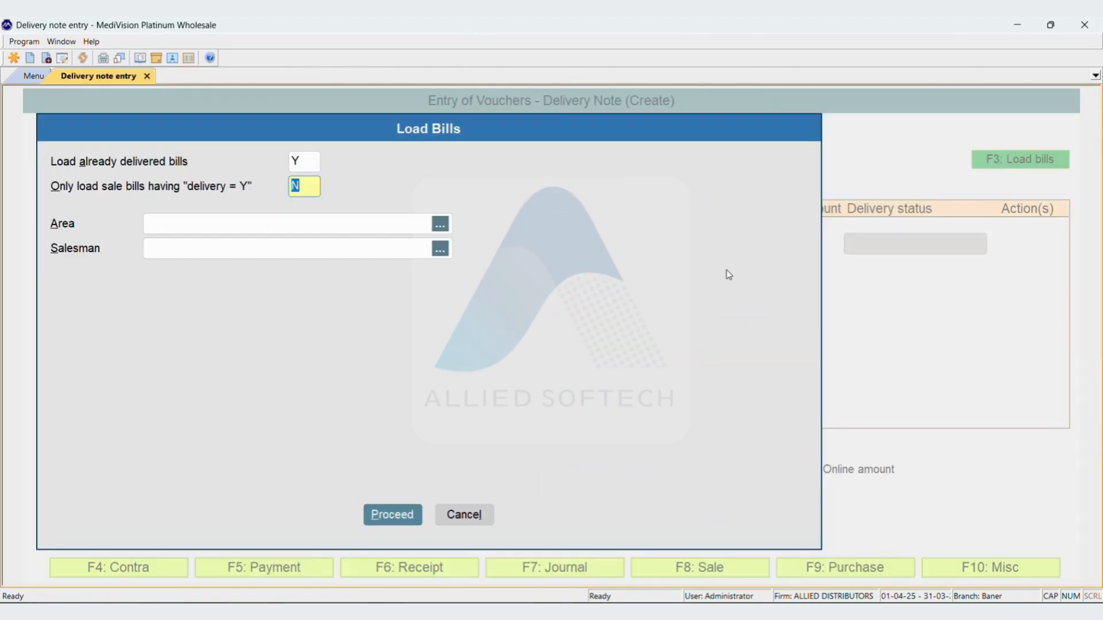
key(Return)
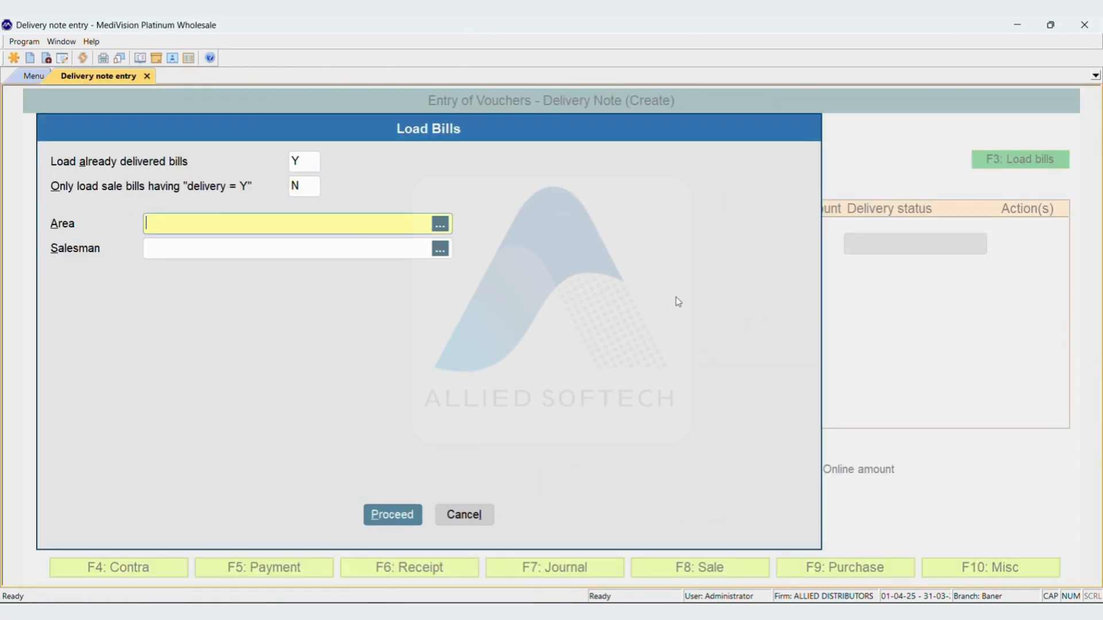
key(Return)
key(Down)
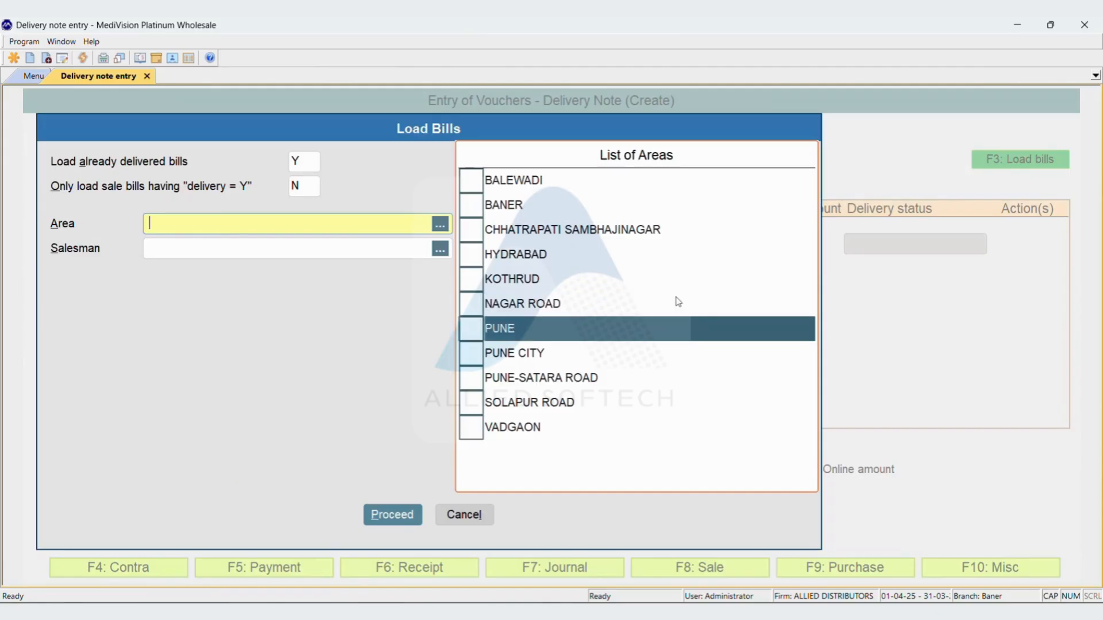
key(space)
key(space)
key(Return)
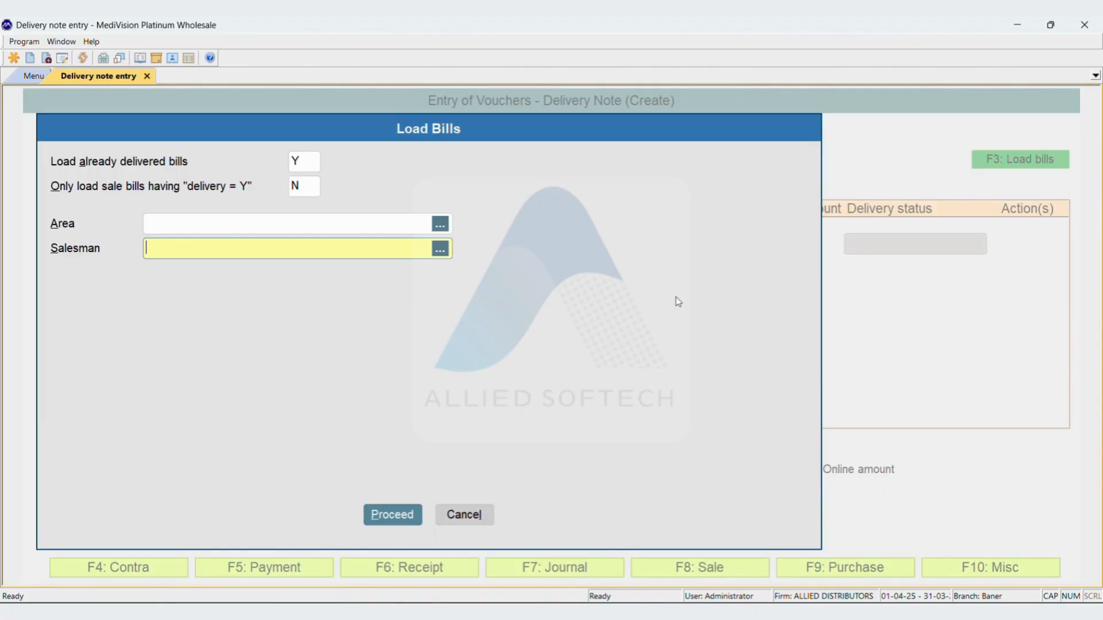
text(S)
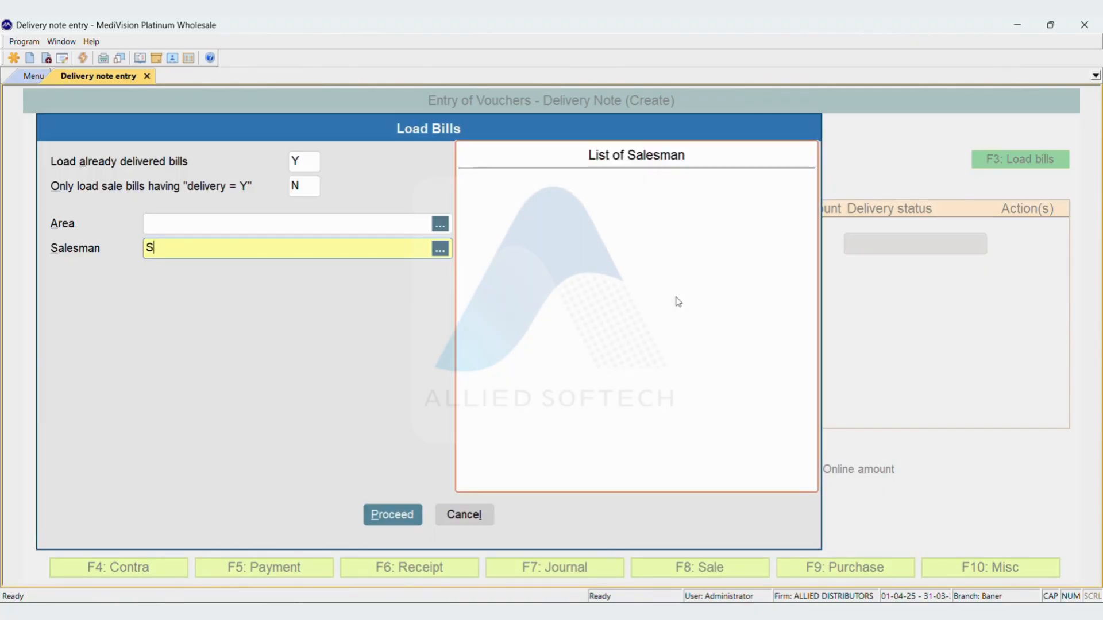
key(BackSpace)
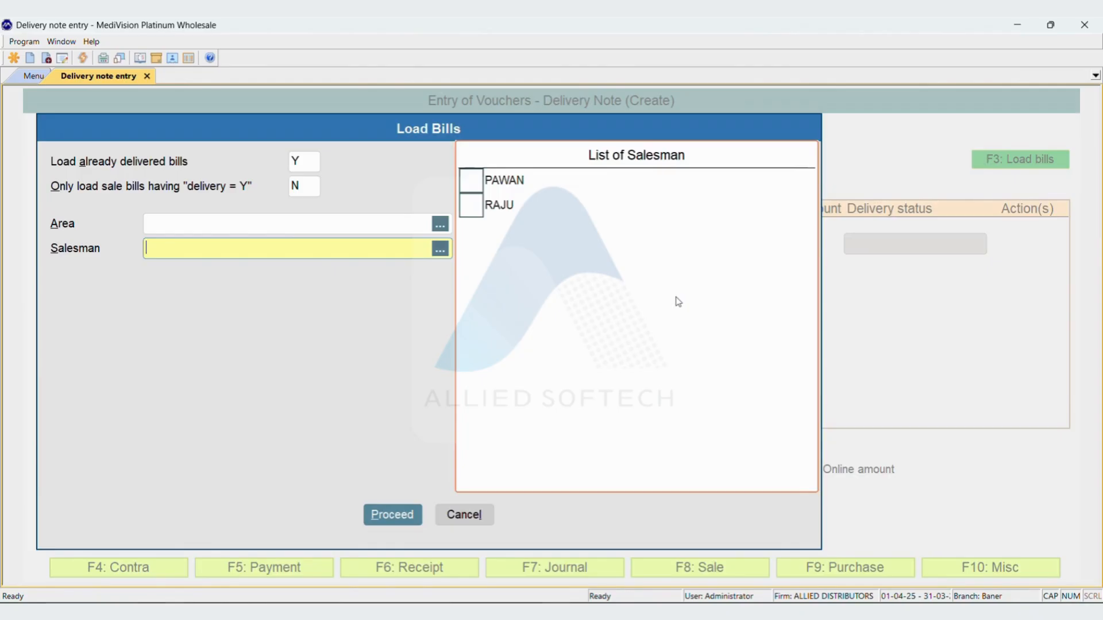
key(Return)
List the sale vouchers dated from 24-11-25 to 25-11-25
text(241125)
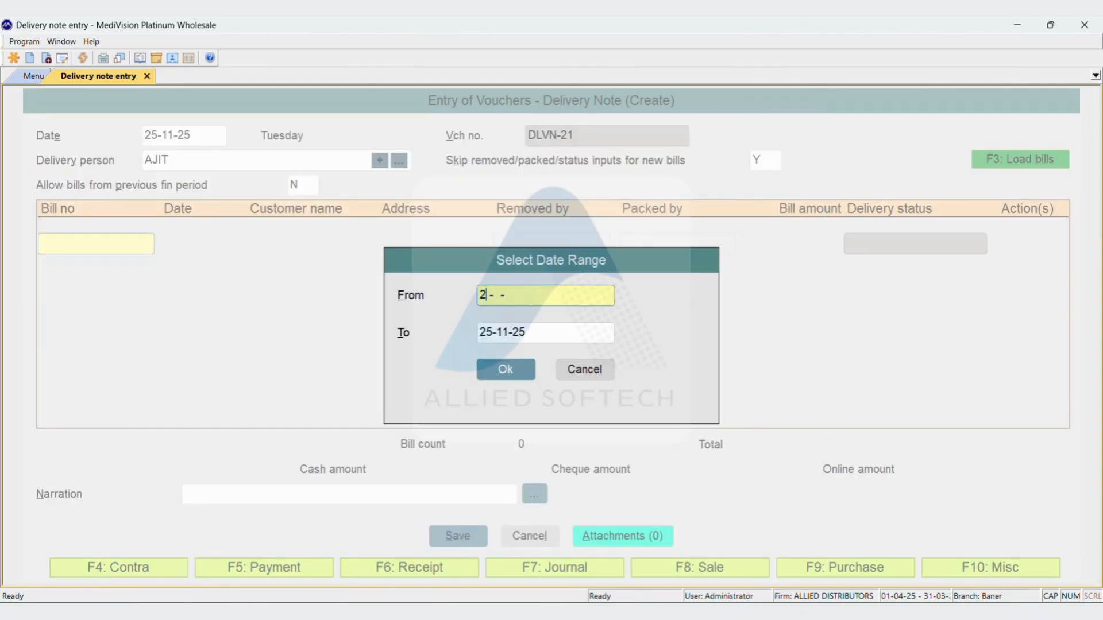
key(Return)
key(Return)
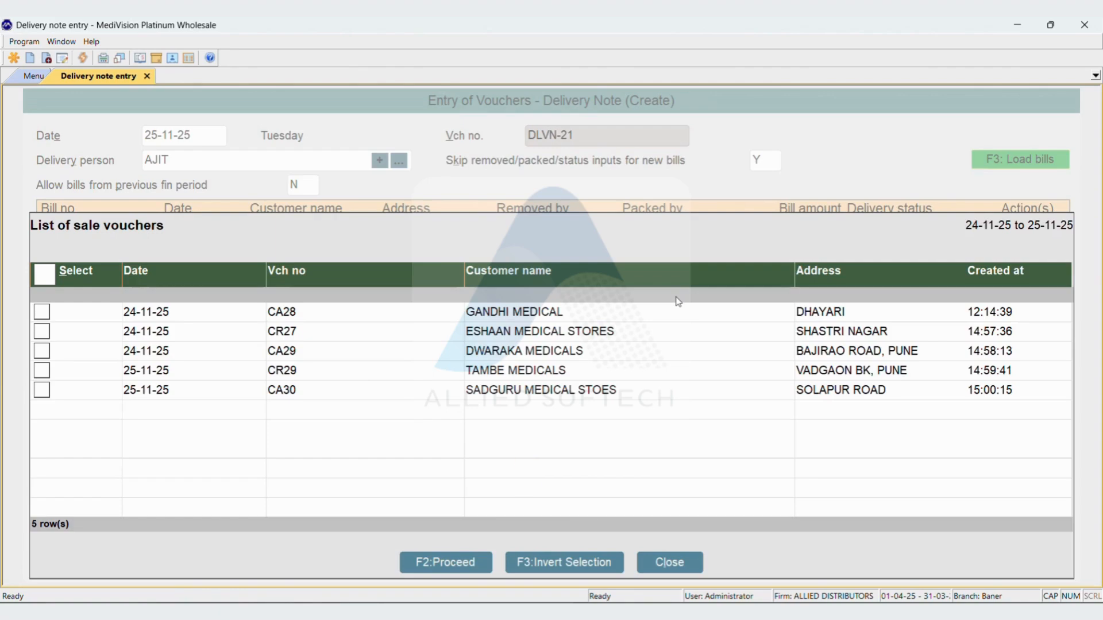
Select only sale vouchers CA28, CA29 and CA30 and load them into the delivery note
key(F3)
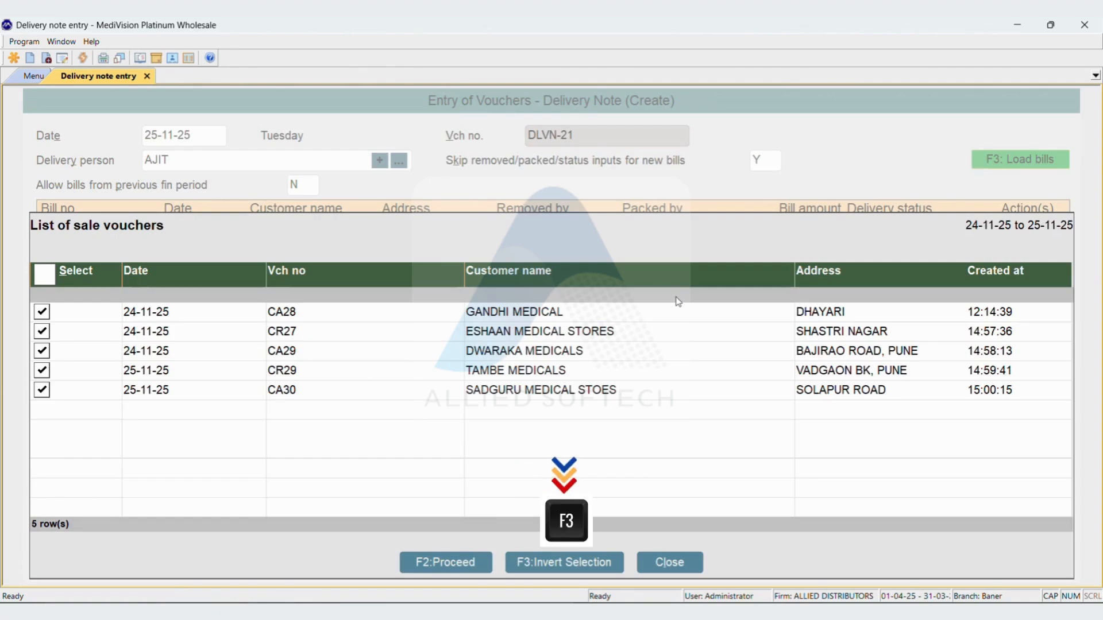
key(F3)
click(678, 303)
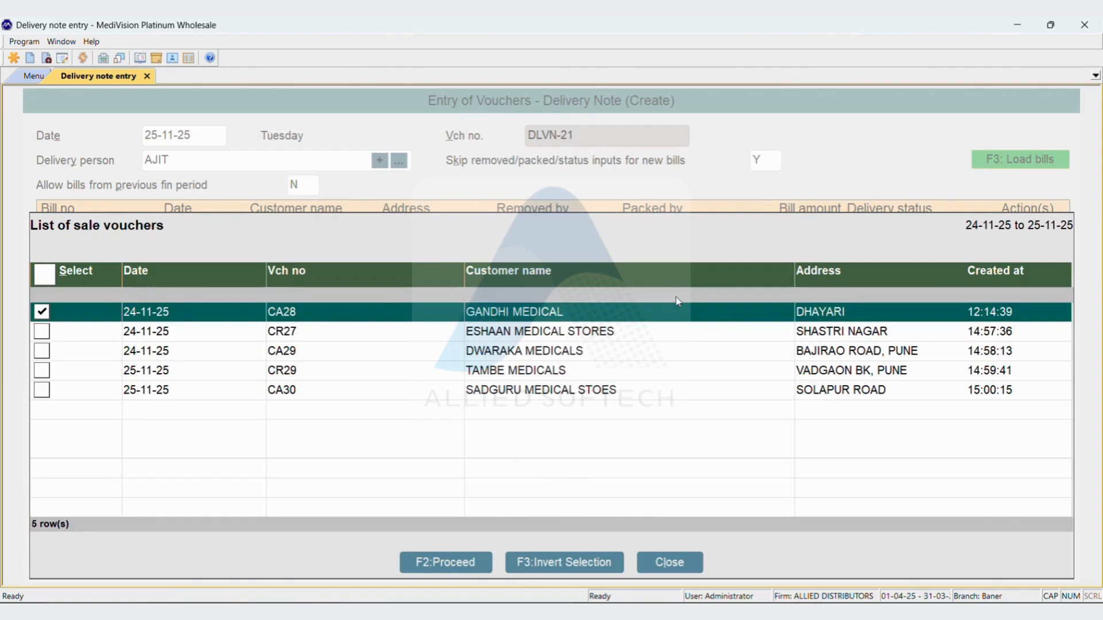
key(Down)
key(Down)
key(space)
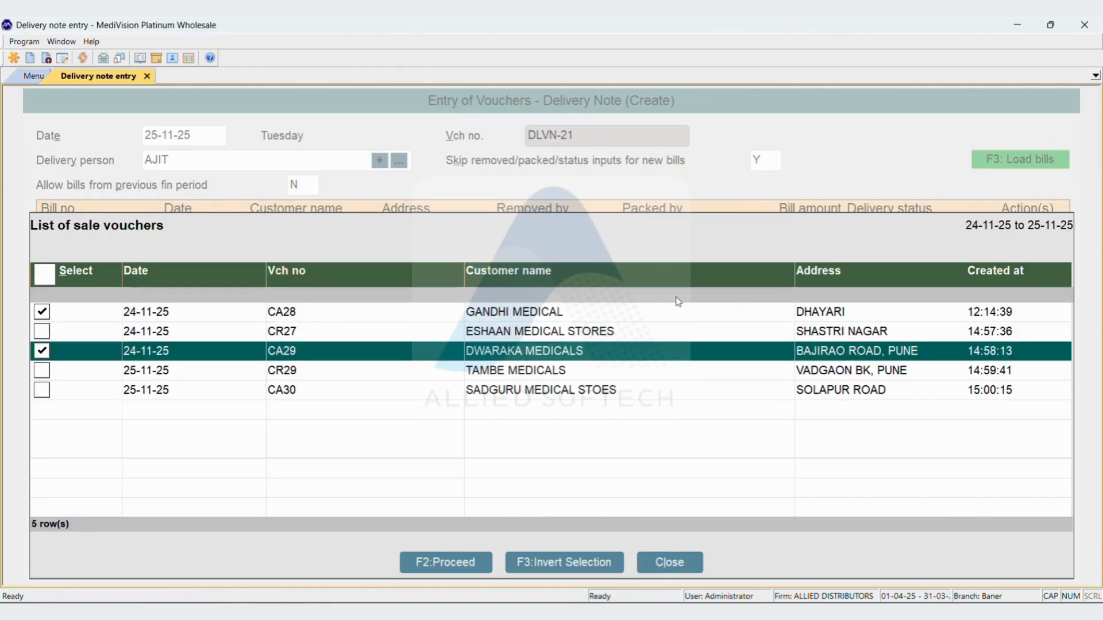
key(Down)
key(Down)
key(space)
key(F2)
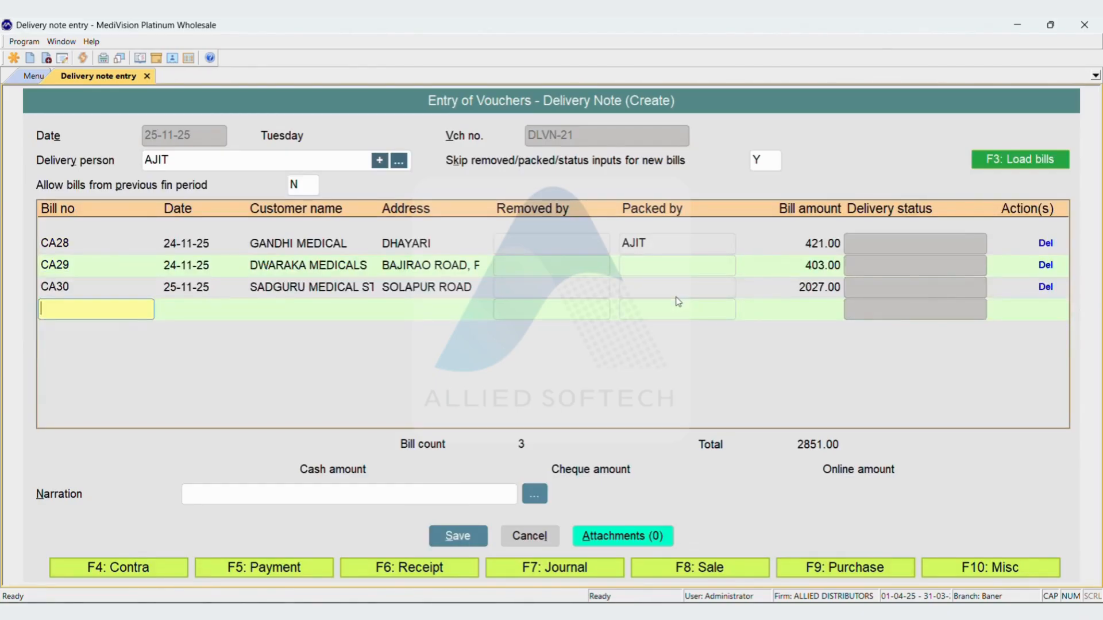
Delete the CA29 bill row from the delivery note
key(Up)
key(Up)
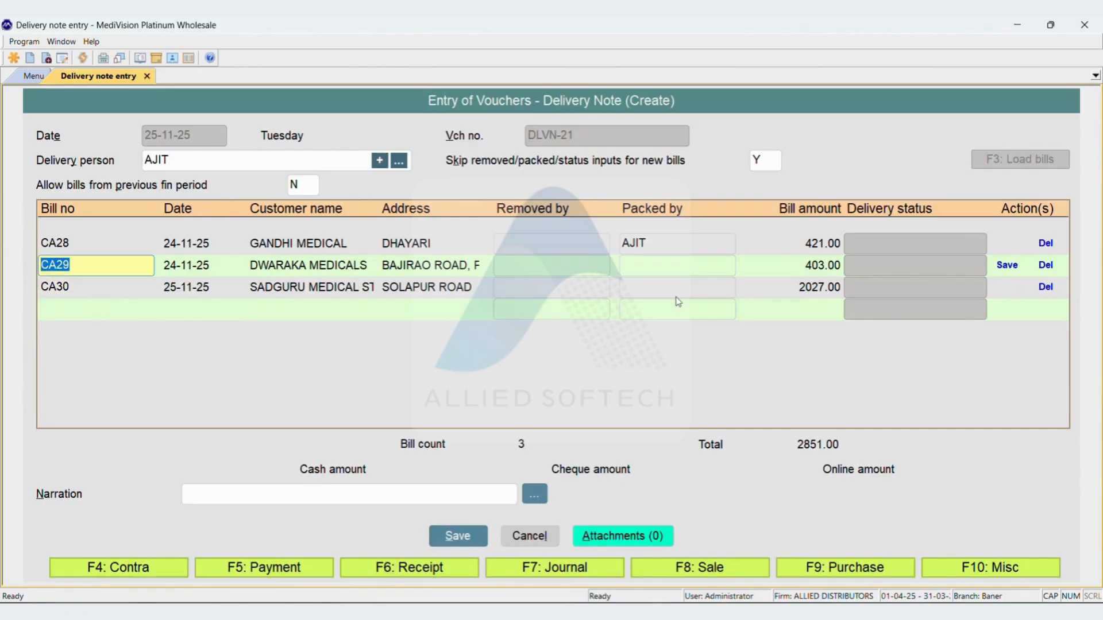
key(alt+d)
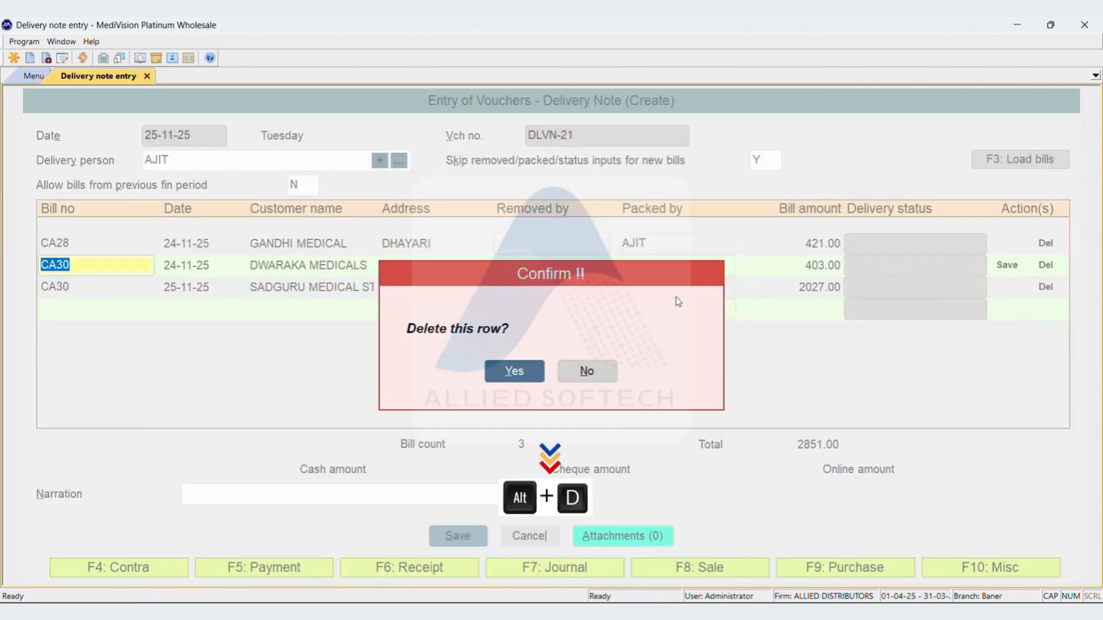
key(Return)
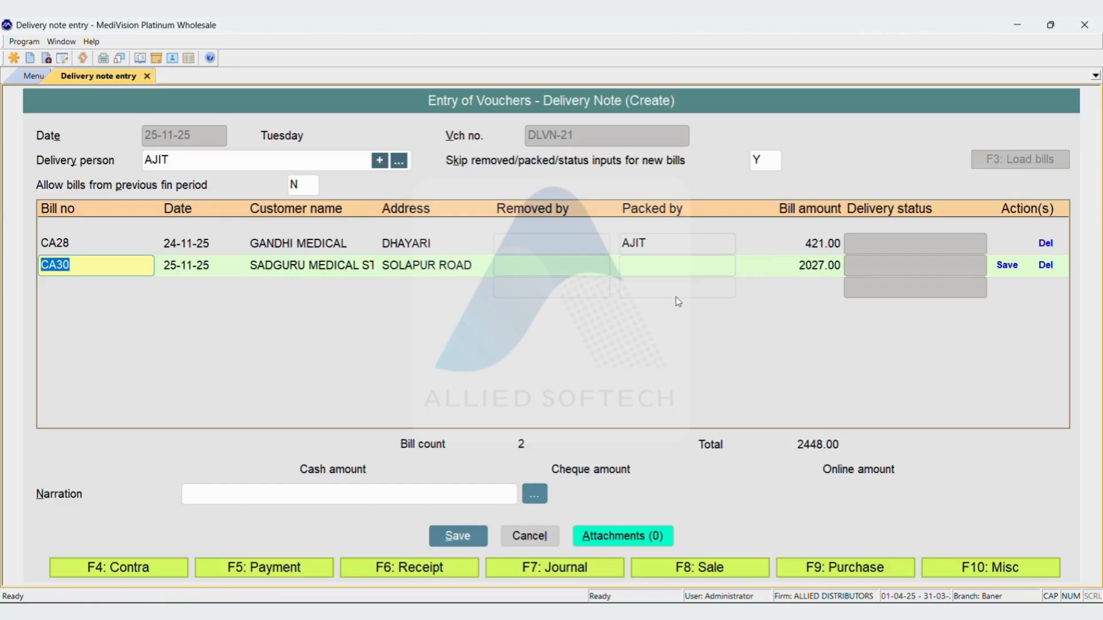
Leave the CA30 packed-by field and the narration blank, and save the delivery note without printing it
key(Return)
key(Return)
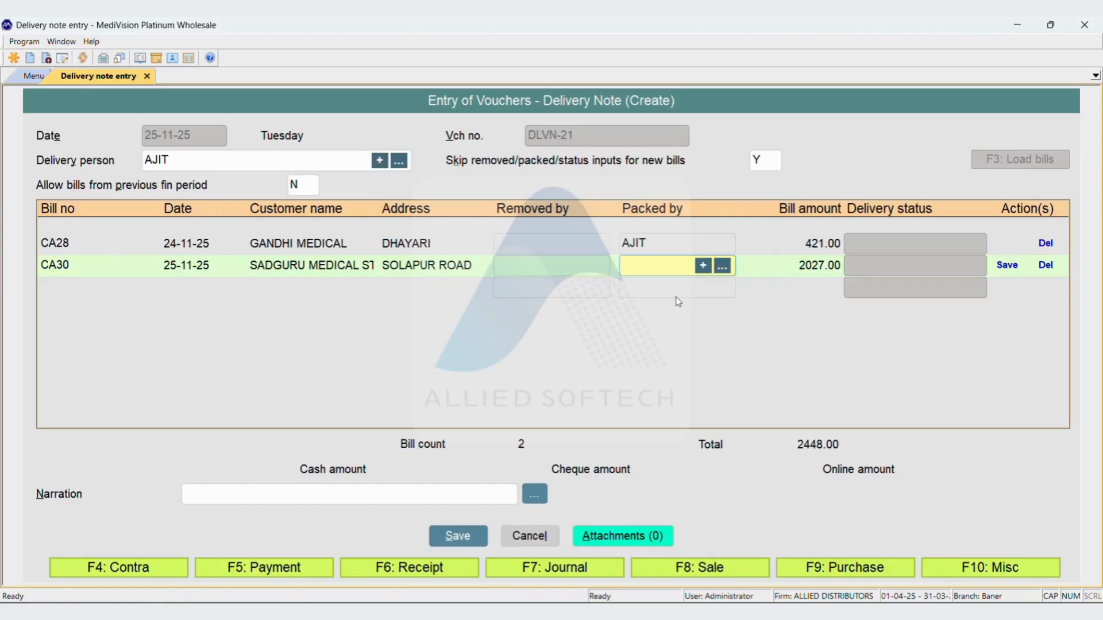
key(Return)
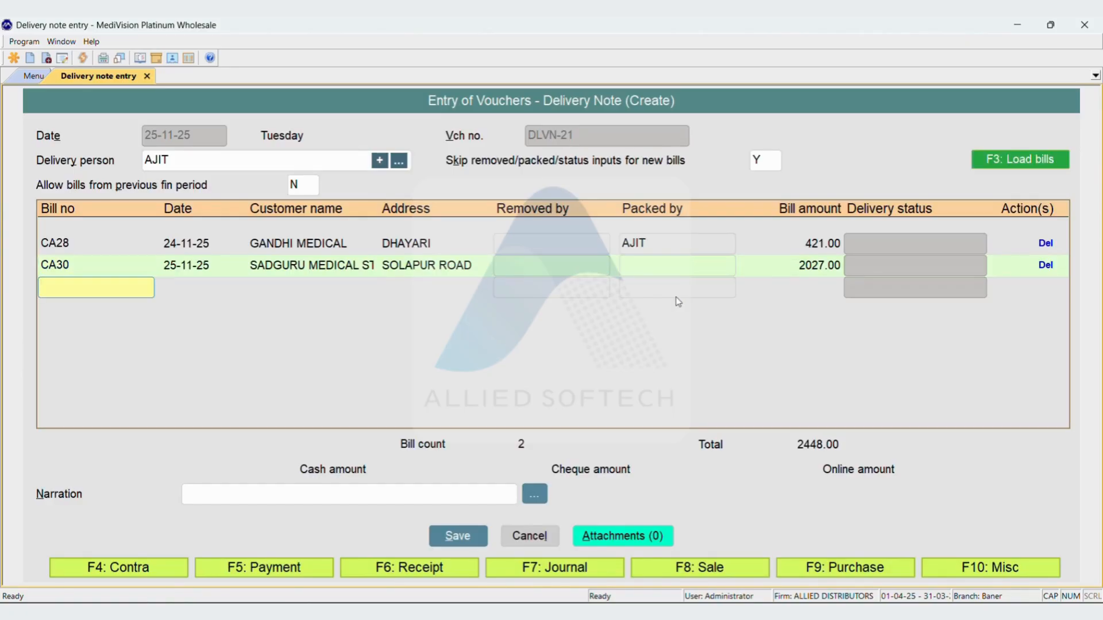
key(Return)
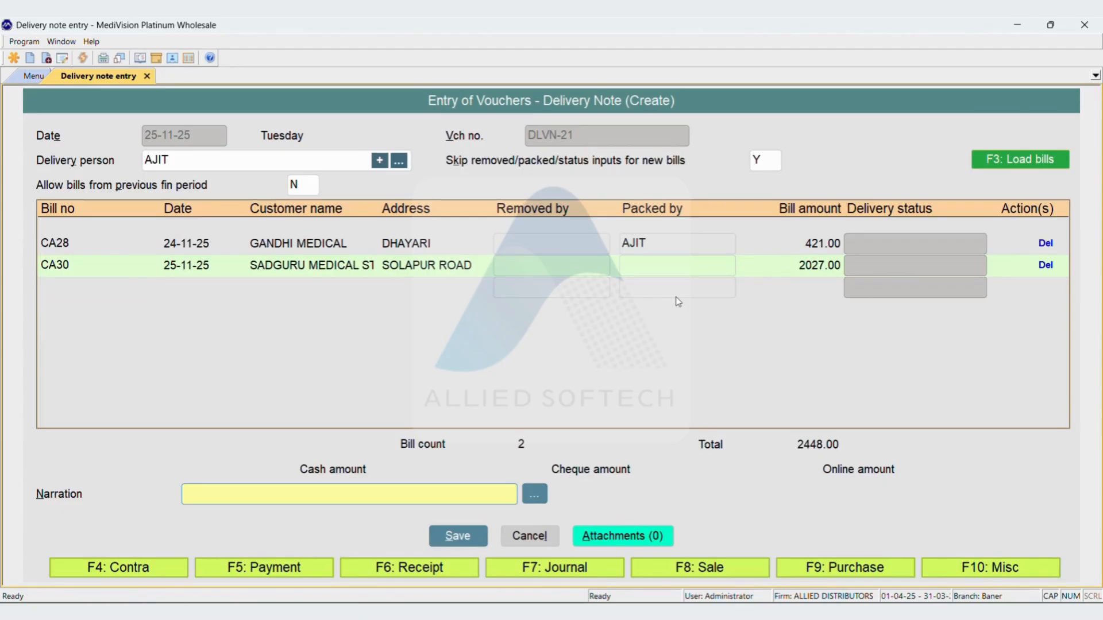
key(Return)
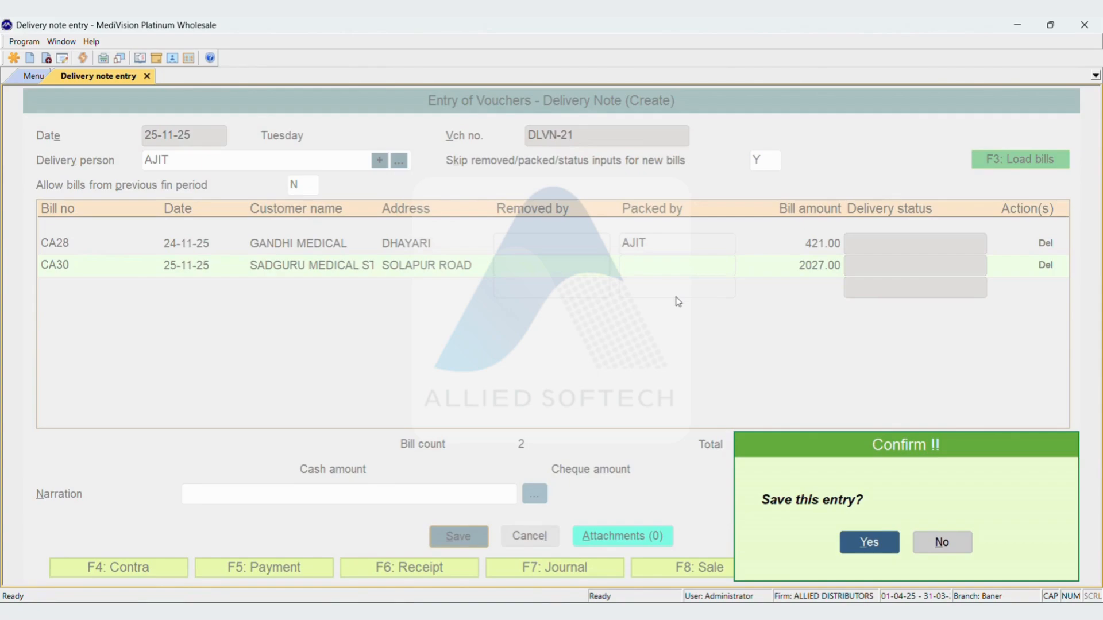
key(Return)
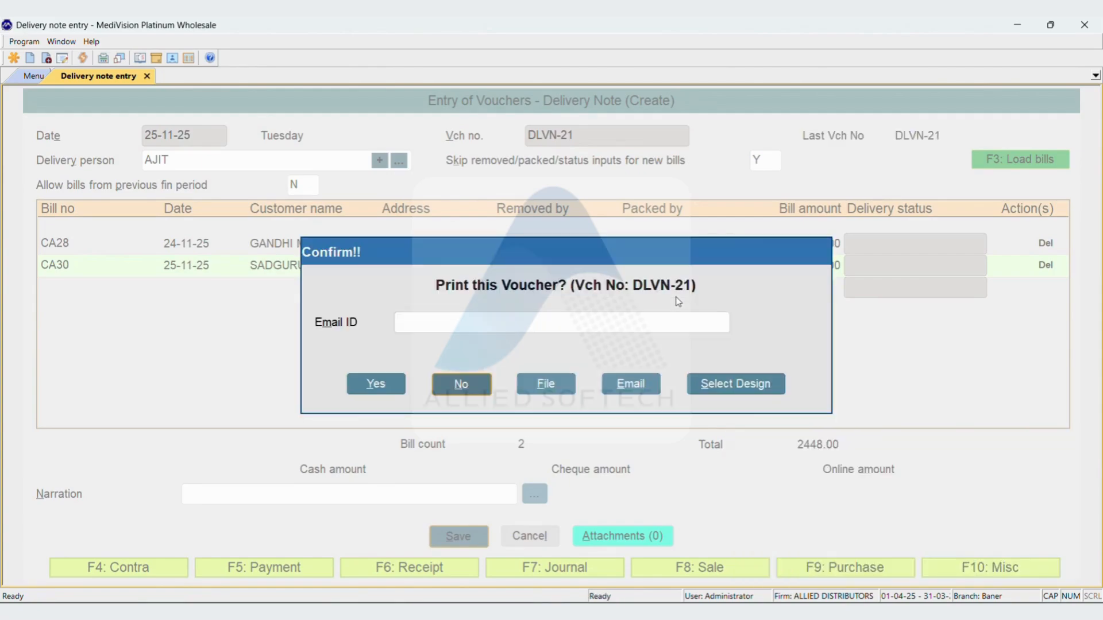
key(Return)
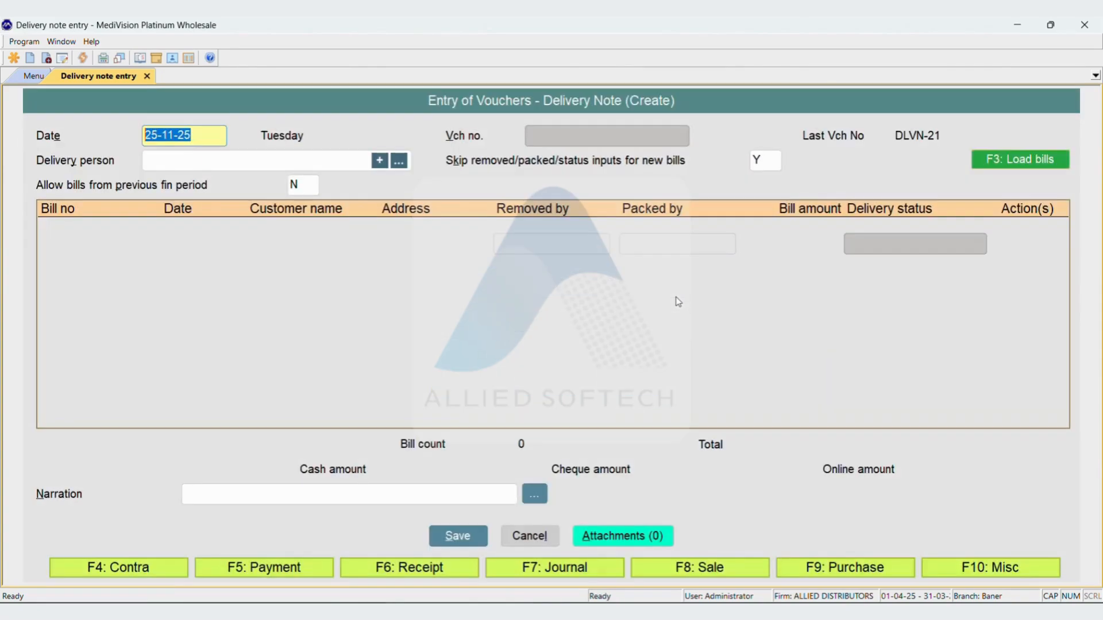
Open a new Multiple Delivery Note entry from the sale options
key(F8)
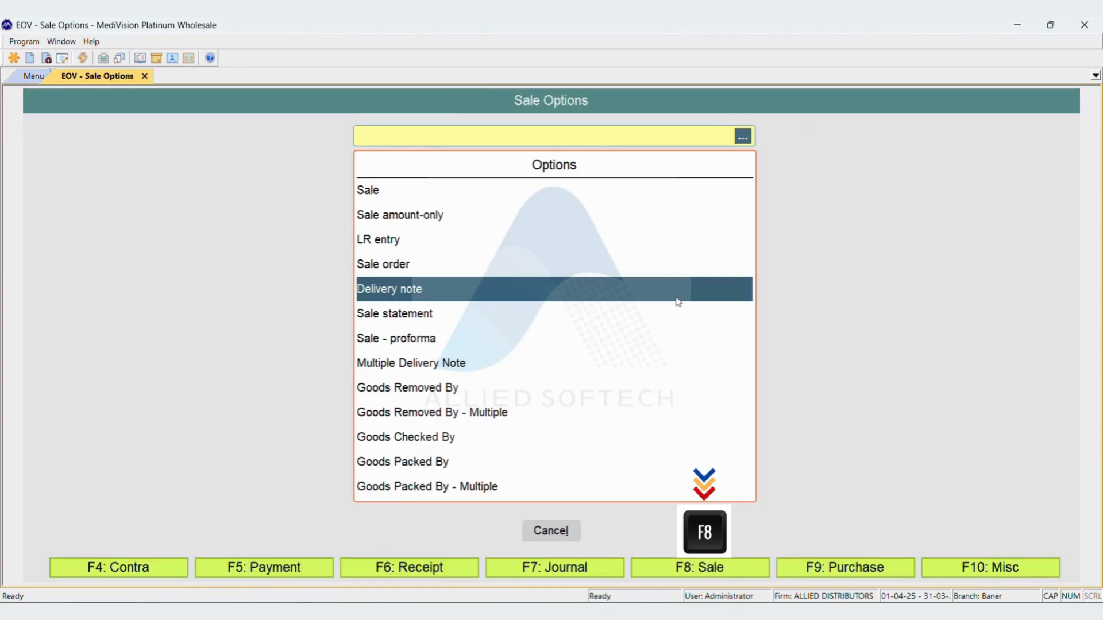
text(MU)
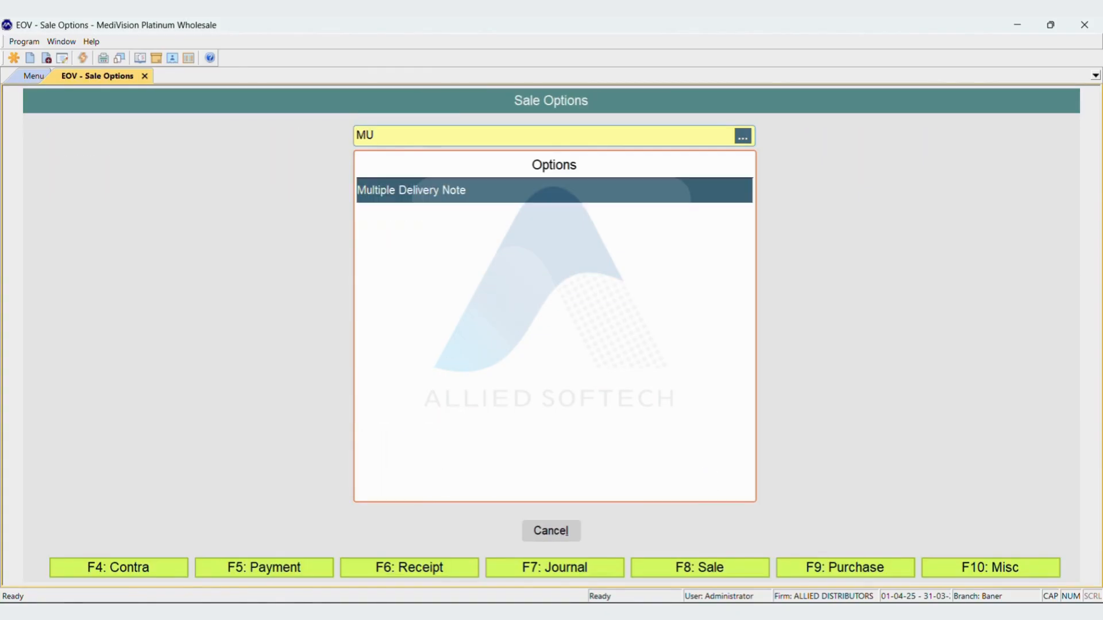
key(Return)
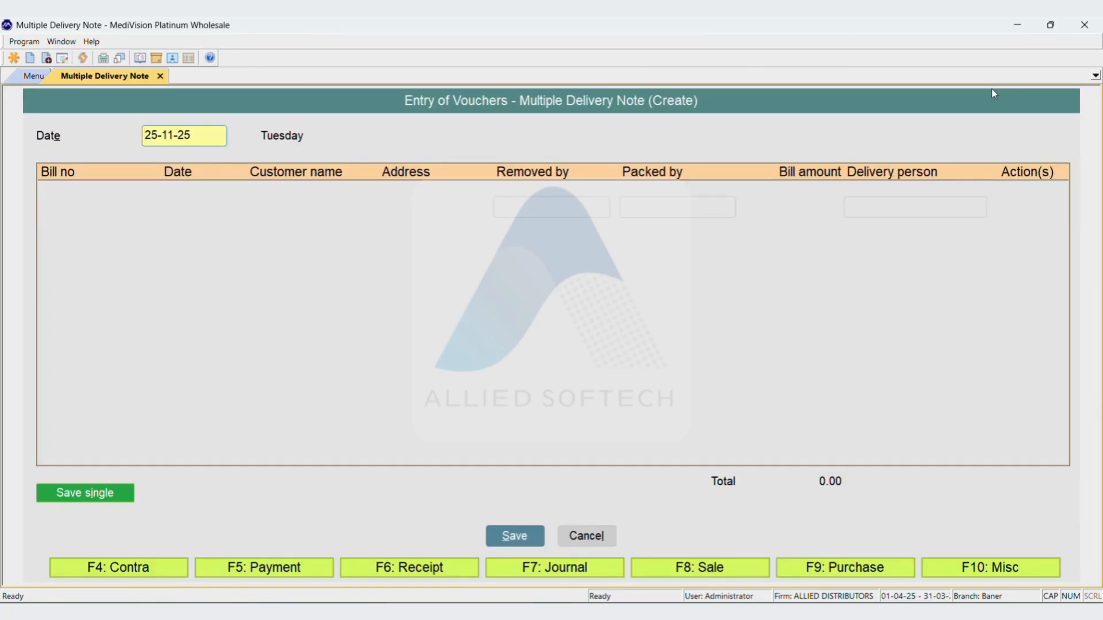
Keep the date 25-11-25 and add bill CA26, assigned to the second listed delivery person
key(Return)
text(CA26)
key(Return)
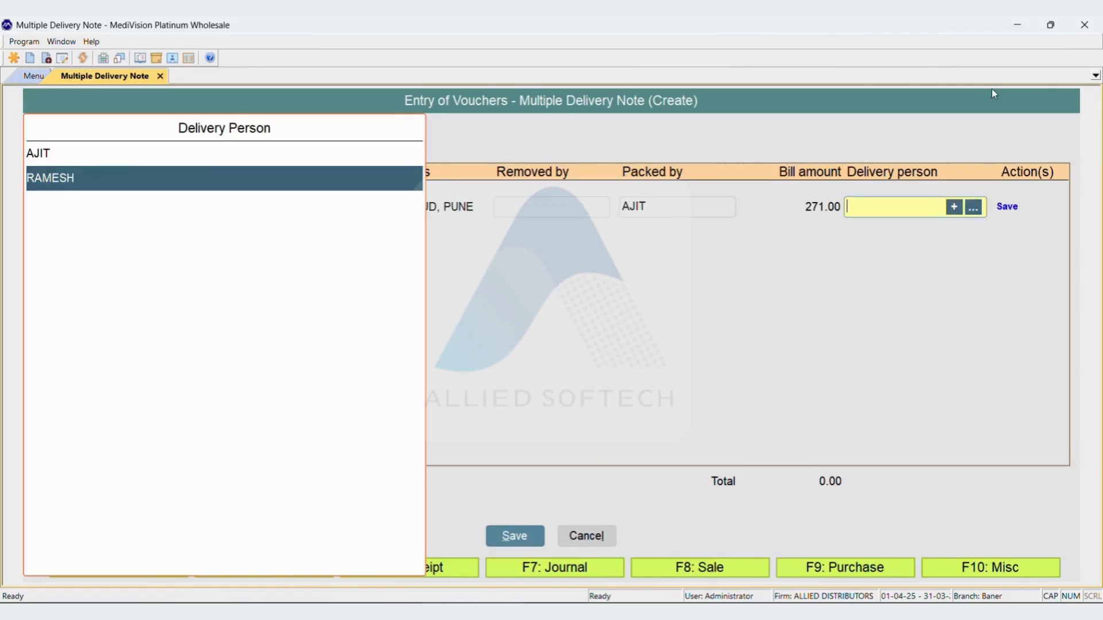
key(Return)
Add bill CR26, assigned to the first listed delivery person
text(CR26)
key(Return)
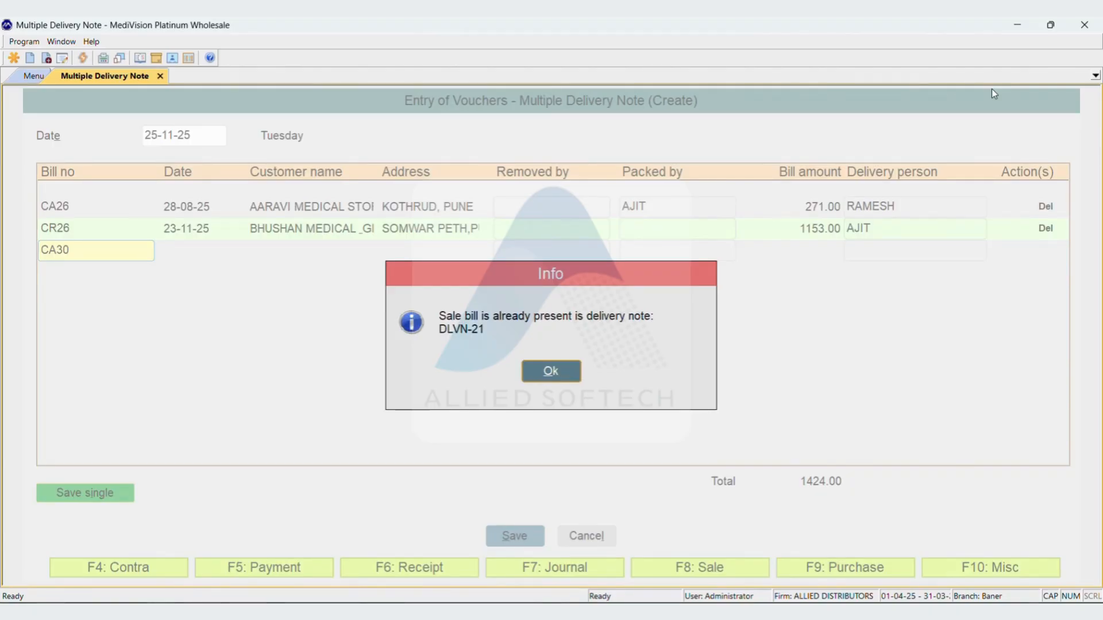
Add bill CA30 for the first listed delivery person and bill CR29 for the second listed one
key(Return)
key(Return)
key(Return)
key(Return)
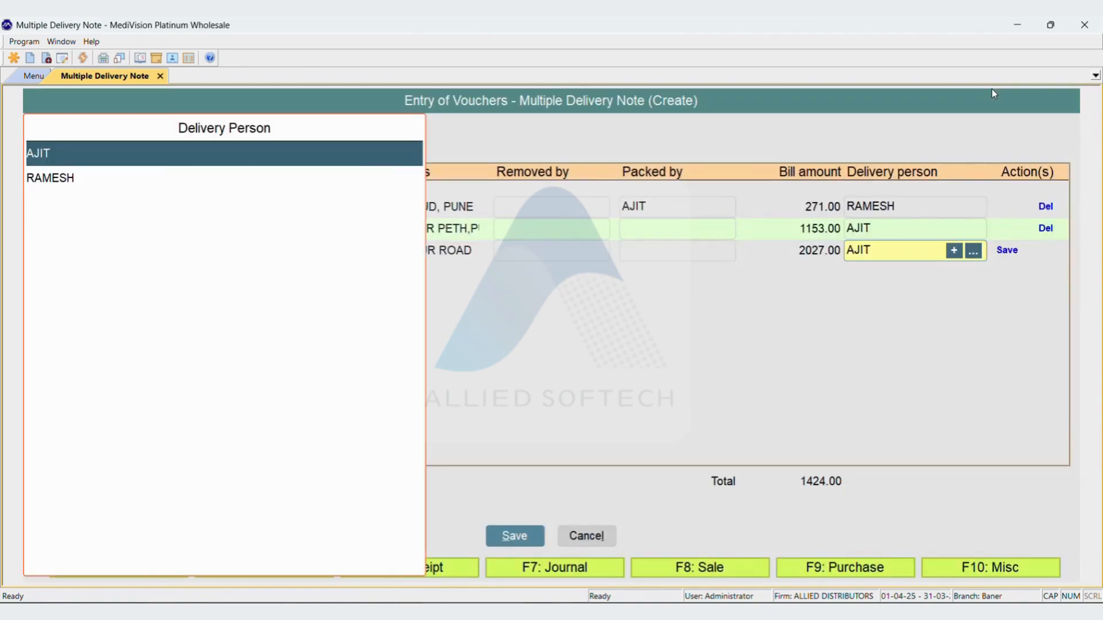
key(Return)
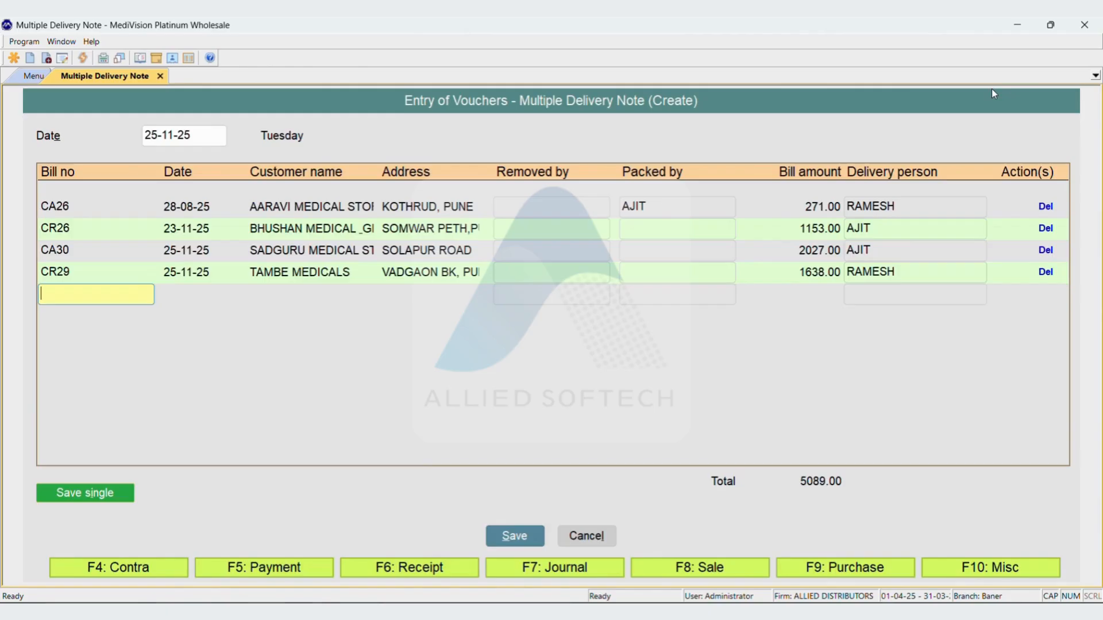
Cancel saving under a single delivery person and save the multiple delivery note with each bill's assigned person
key(alt+i)
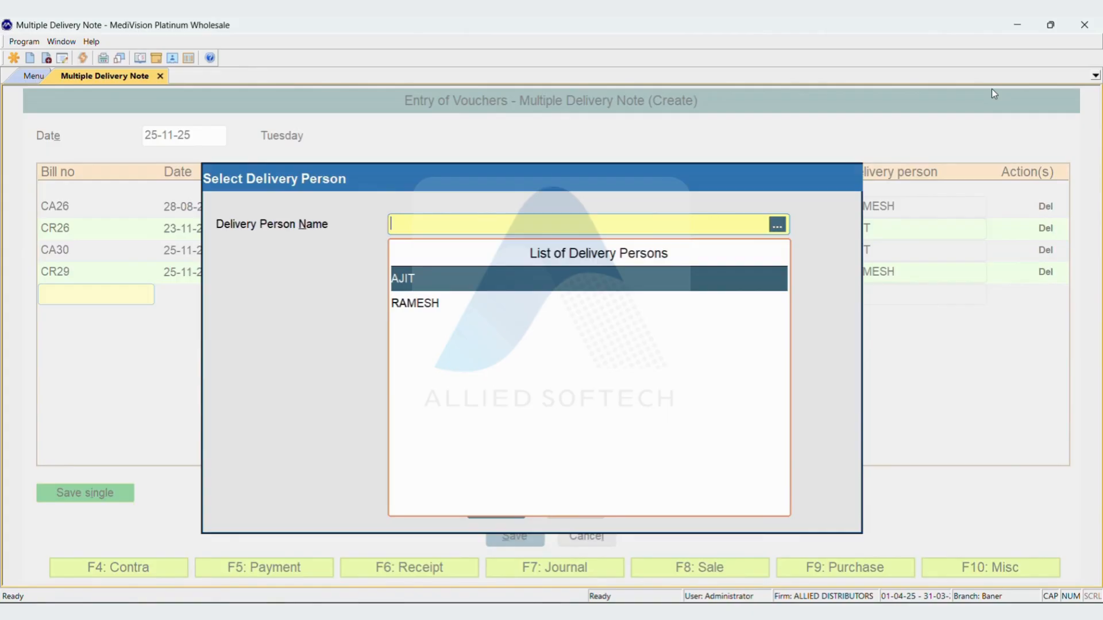
key(Escape)
key(alt+s)
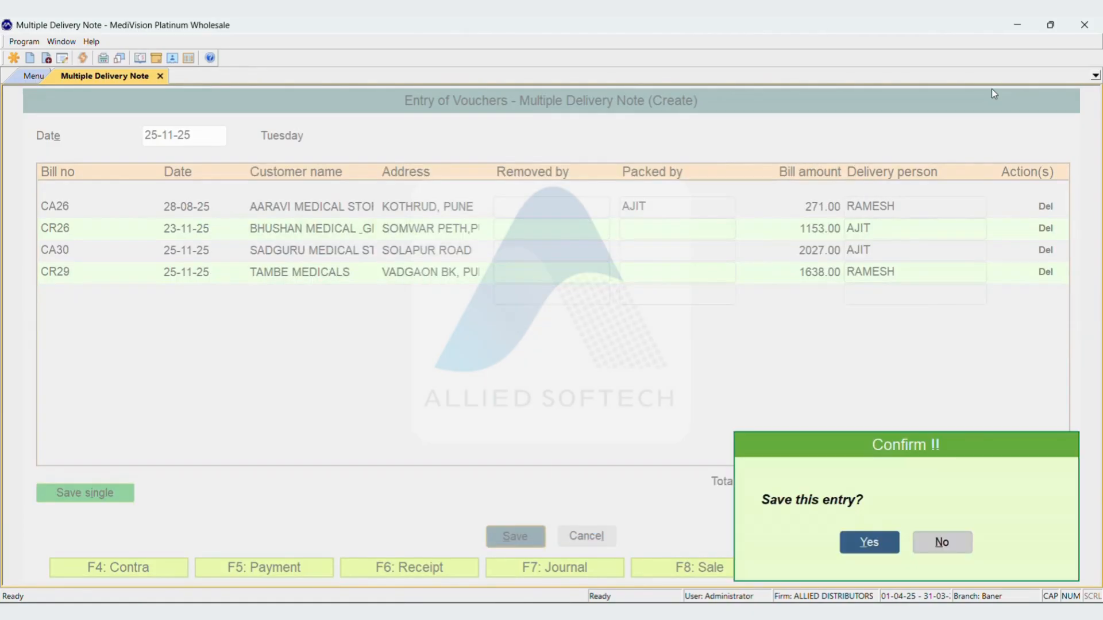
key(Return)
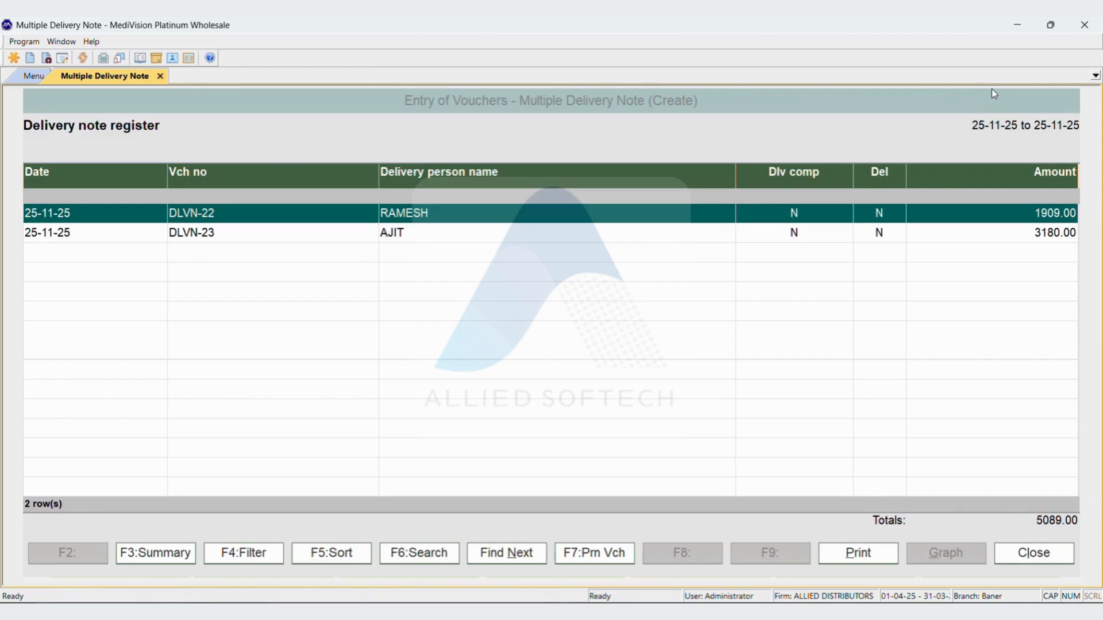
Close the delivery note register and choose Delivery note as the voucher type to edit
key(F7)
key(Escape)
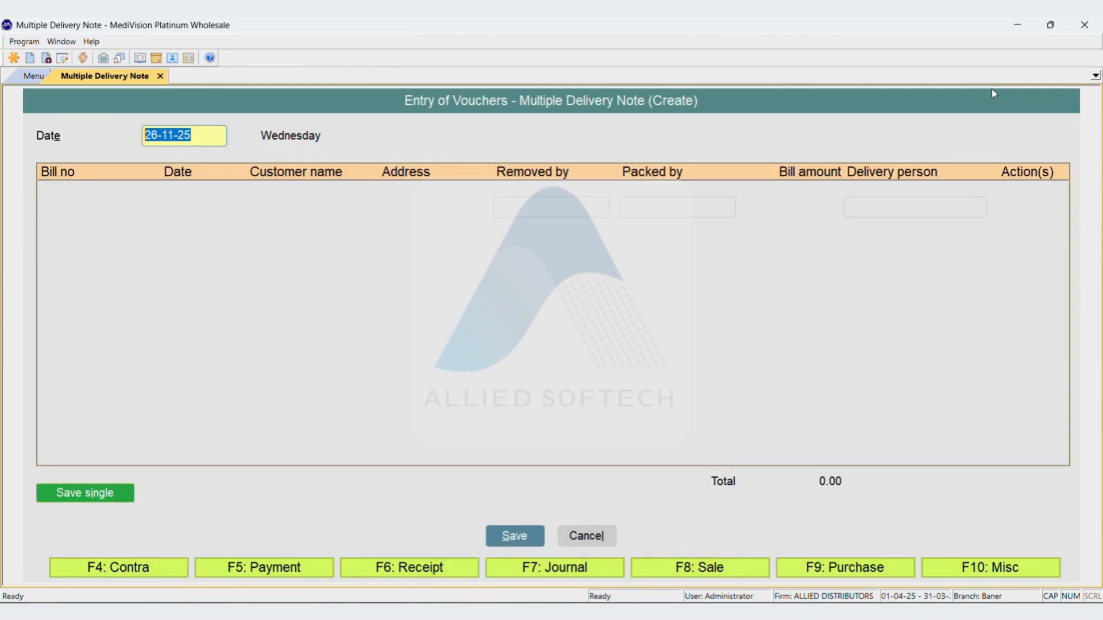
key(F12)
text(DE)
key(Down)
key(Down)
key(Down)
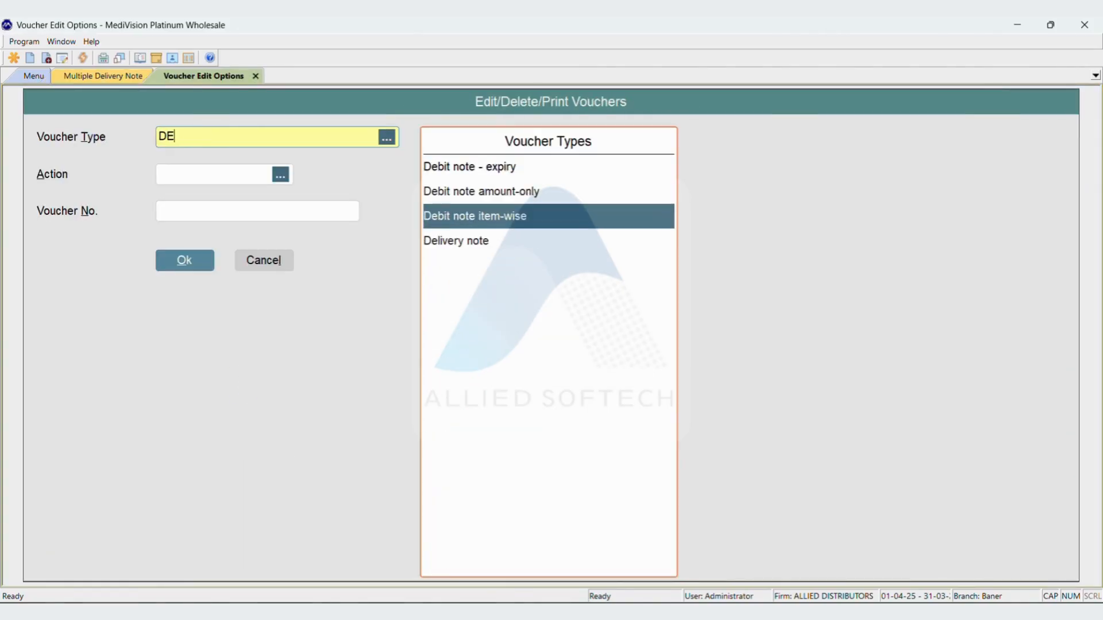
key(Return)
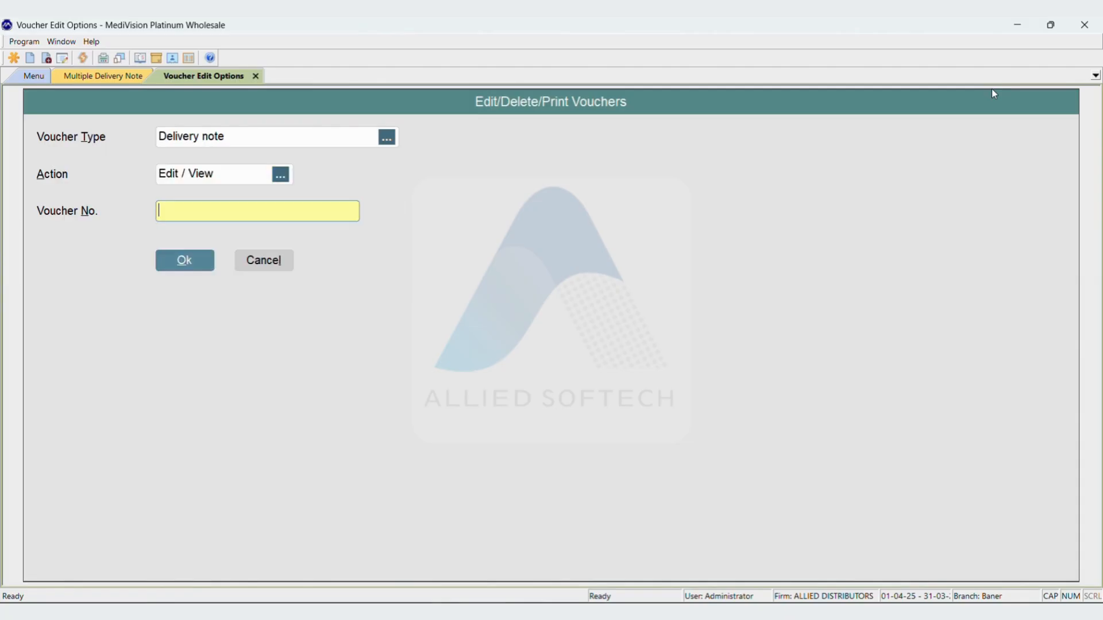
Open delivery note DLVN-22 with the Edit / View action
key(Return)
key(Return)
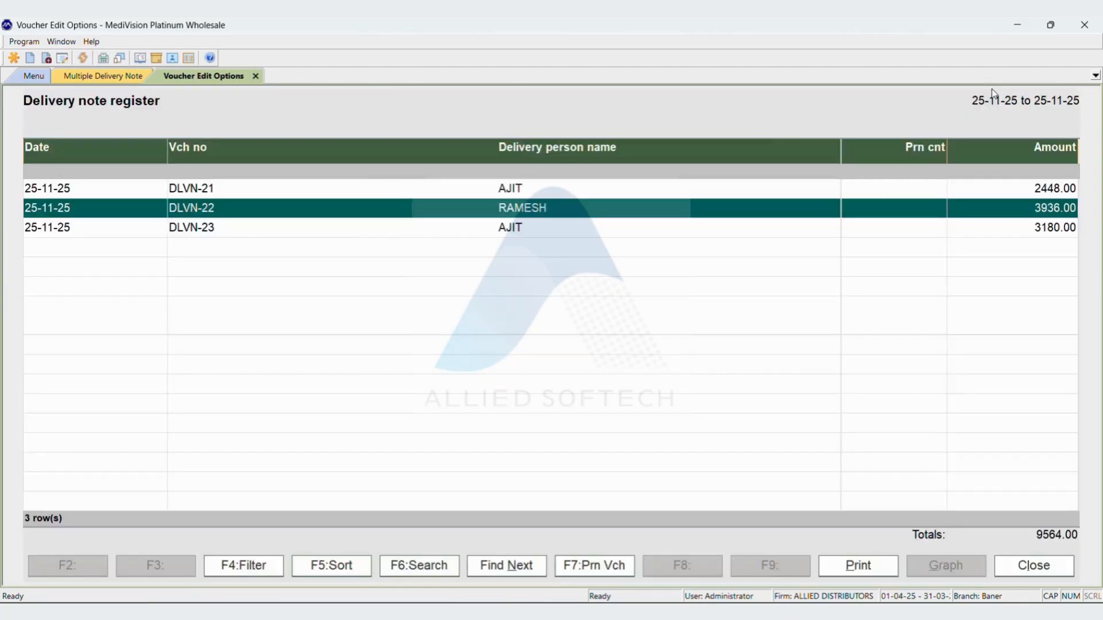
key(Return)
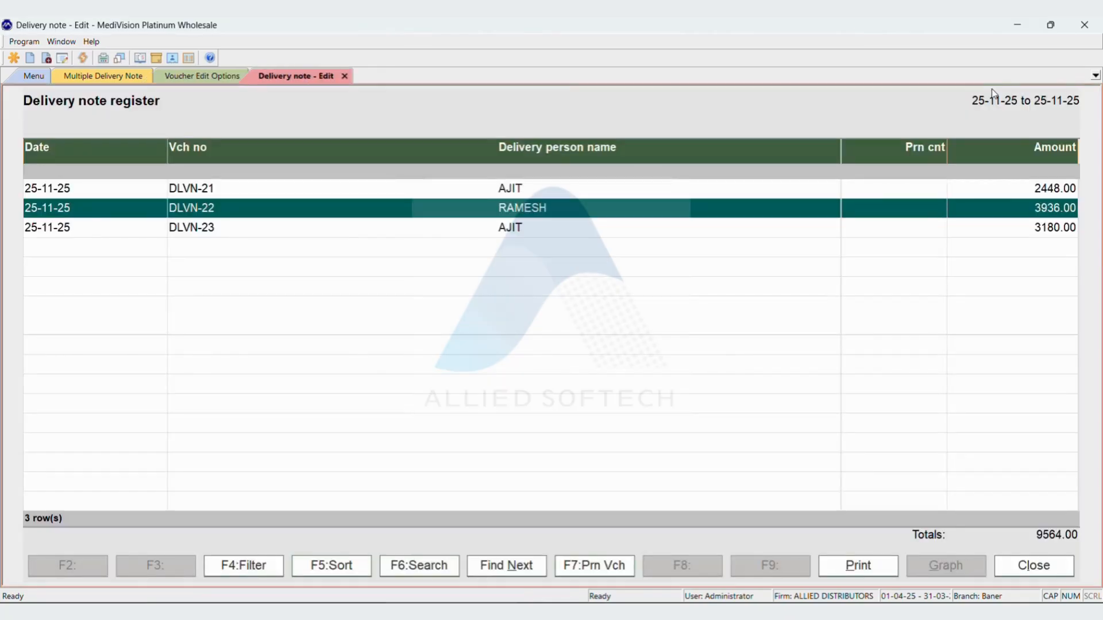
Set the delivery status of bill CA26 to Online, CR29 to Cash and CA30 to Cheque
key(Return)
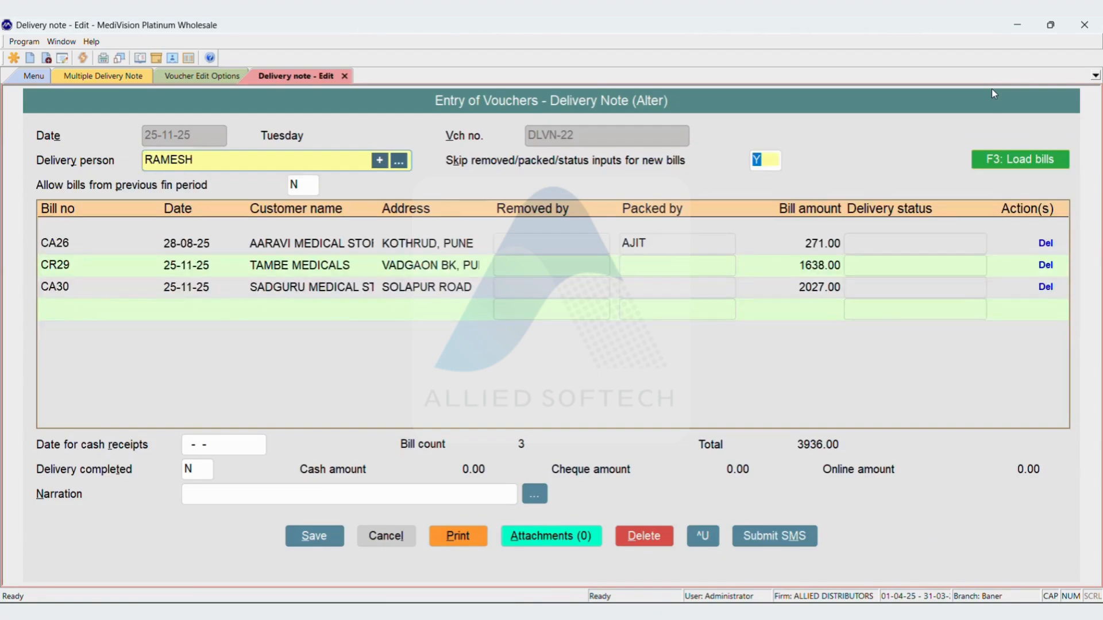
key(Return)
key(Return)
key(Return)
key(Return)
key(Return)
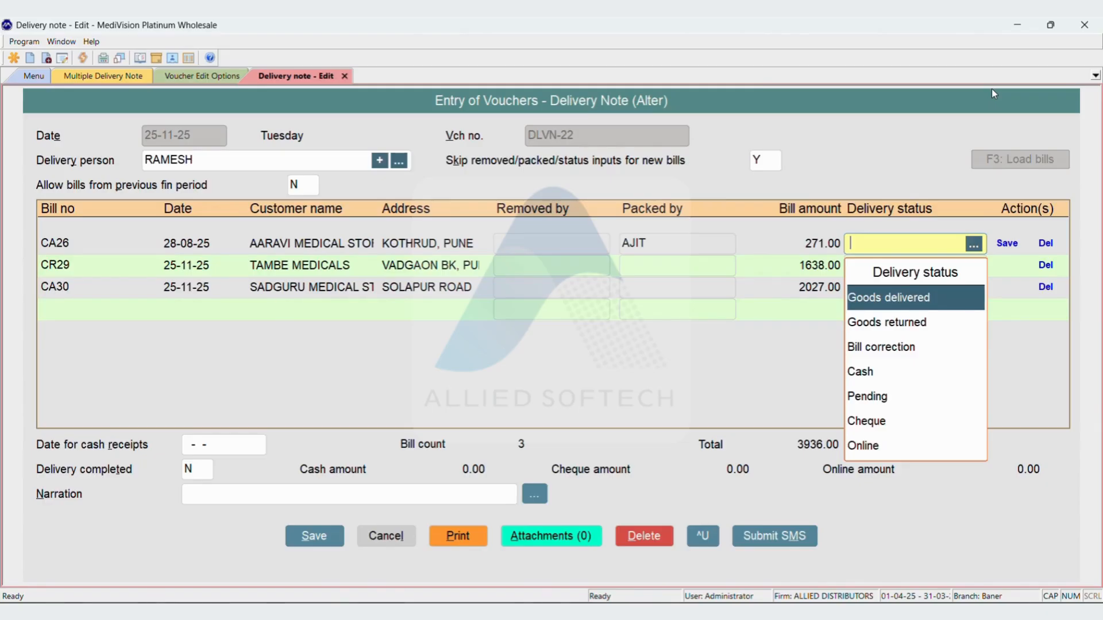
key(Down)
key(Down)
key(Down)
key(Down)
key(Down)
key(Down)
key(Return)
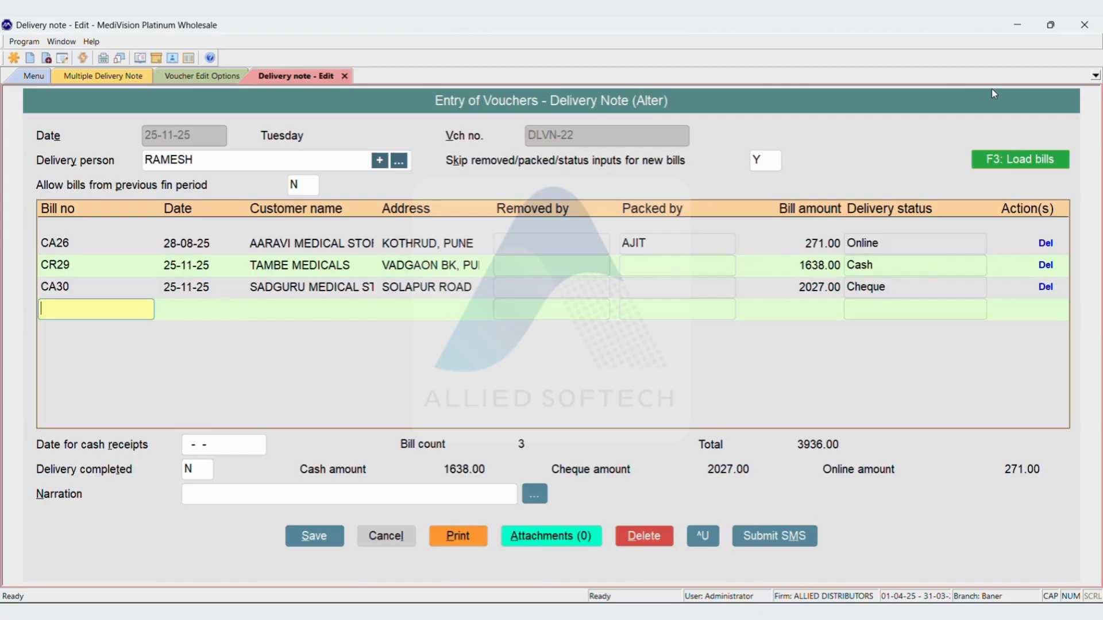
Set the cash receipts date to 25-11-25, mark delivery completed as Y, and save the delivery note without printing it
key(Return)
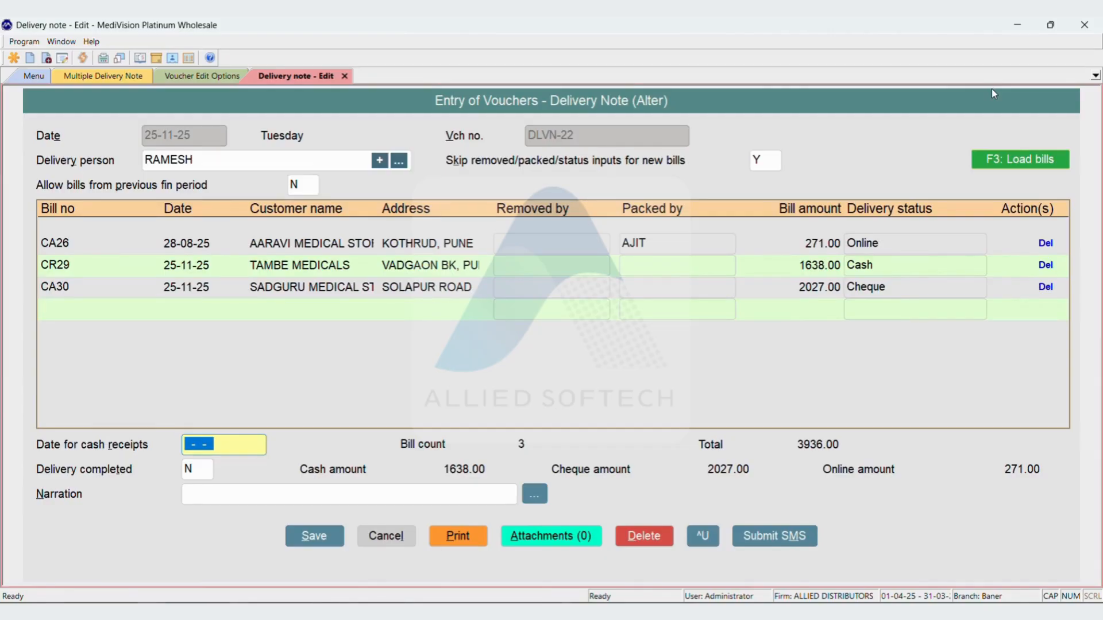
key(Return)
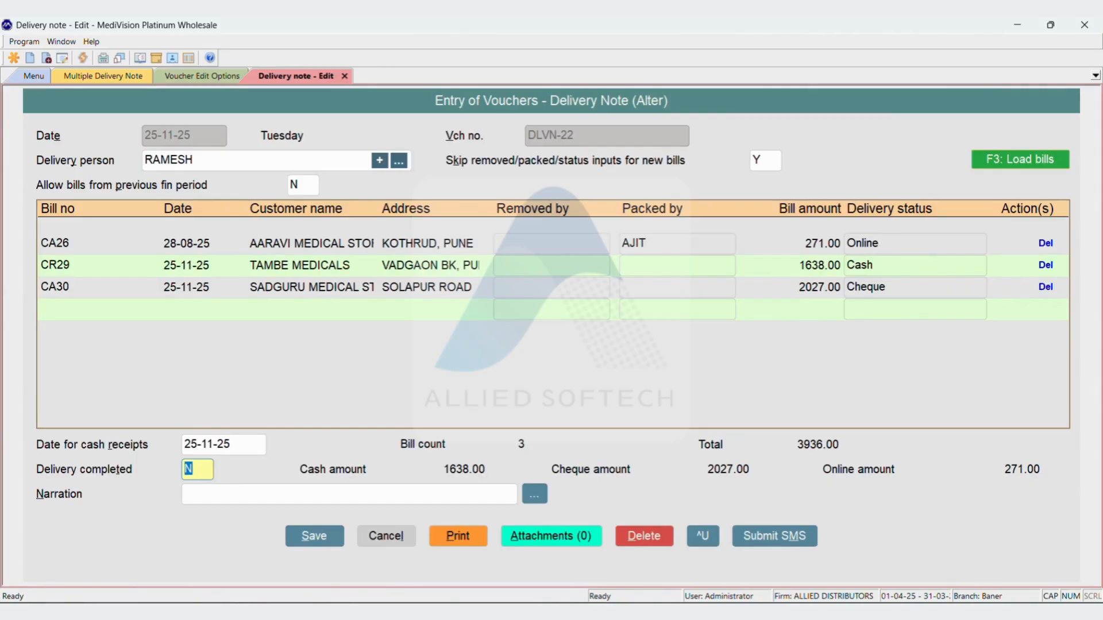
text(Y)
key(Return)
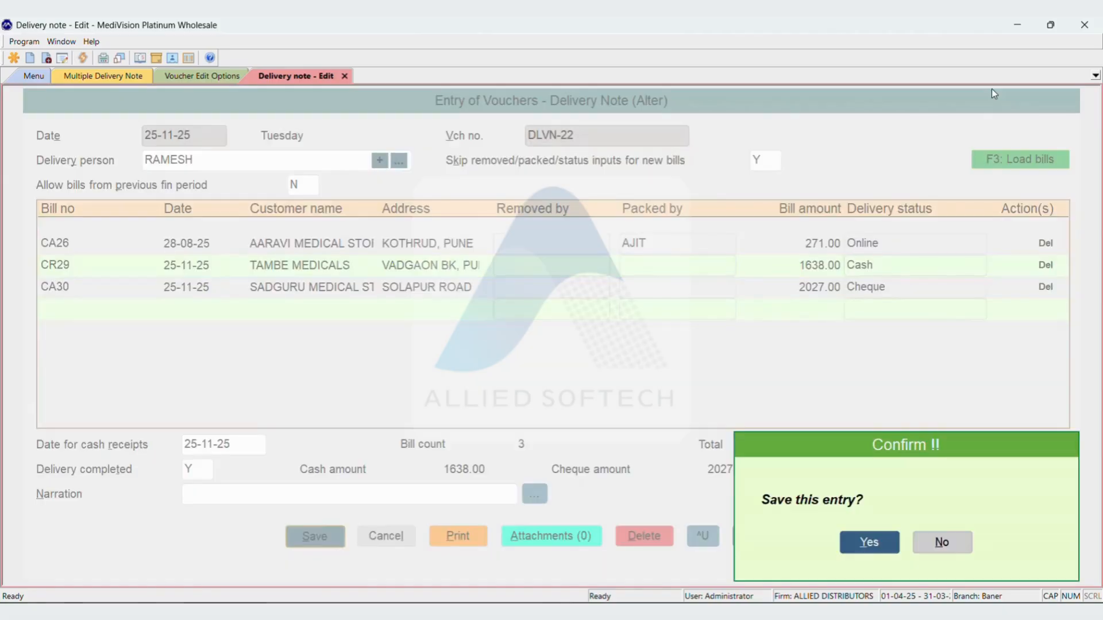
key(Return)
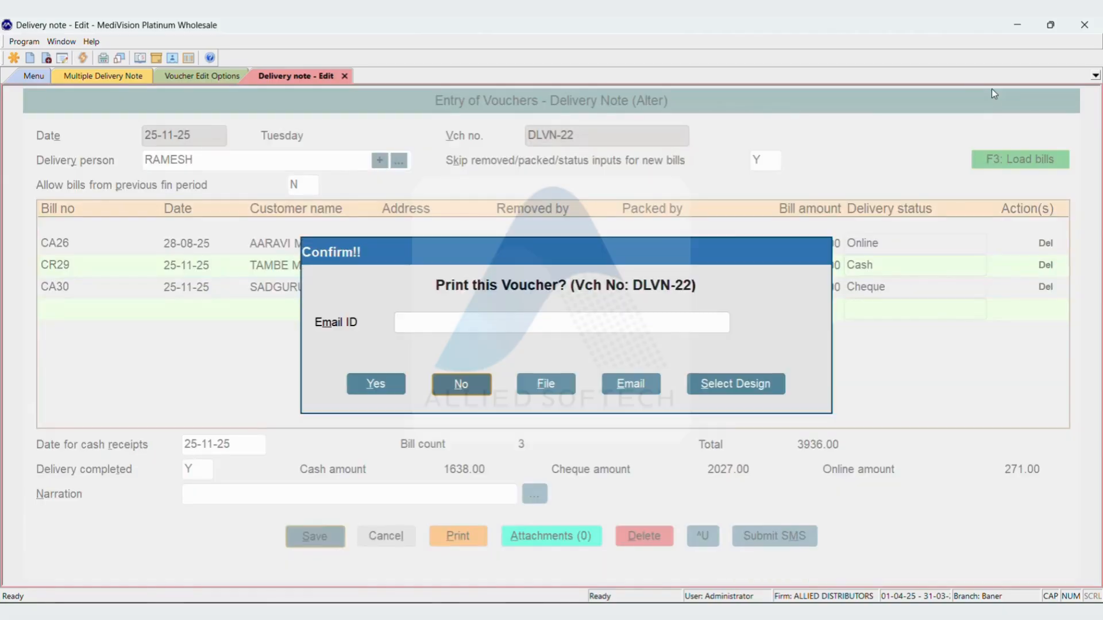
key(Return)
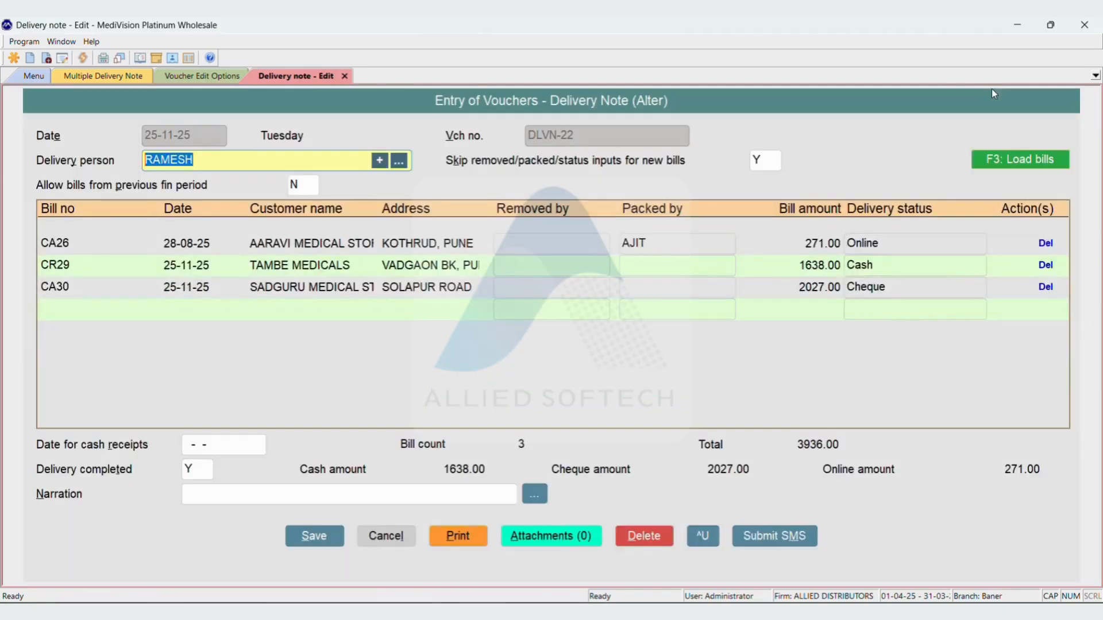
Request deletion of delivery note DLVN-22 but decline it, and request its printout
key(alt+d)
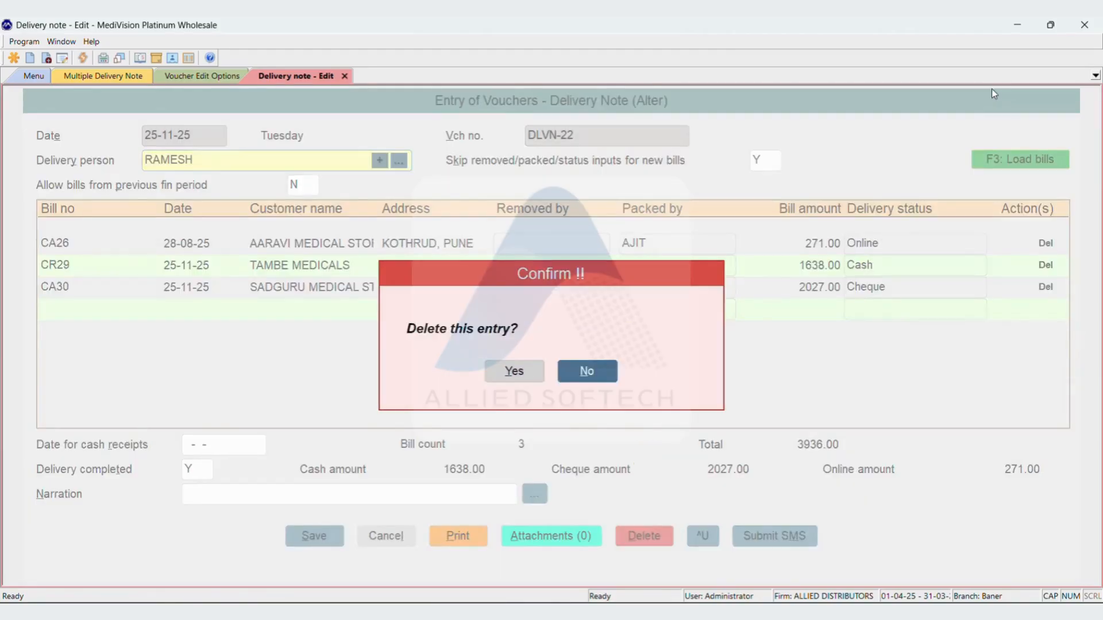
key(Return)
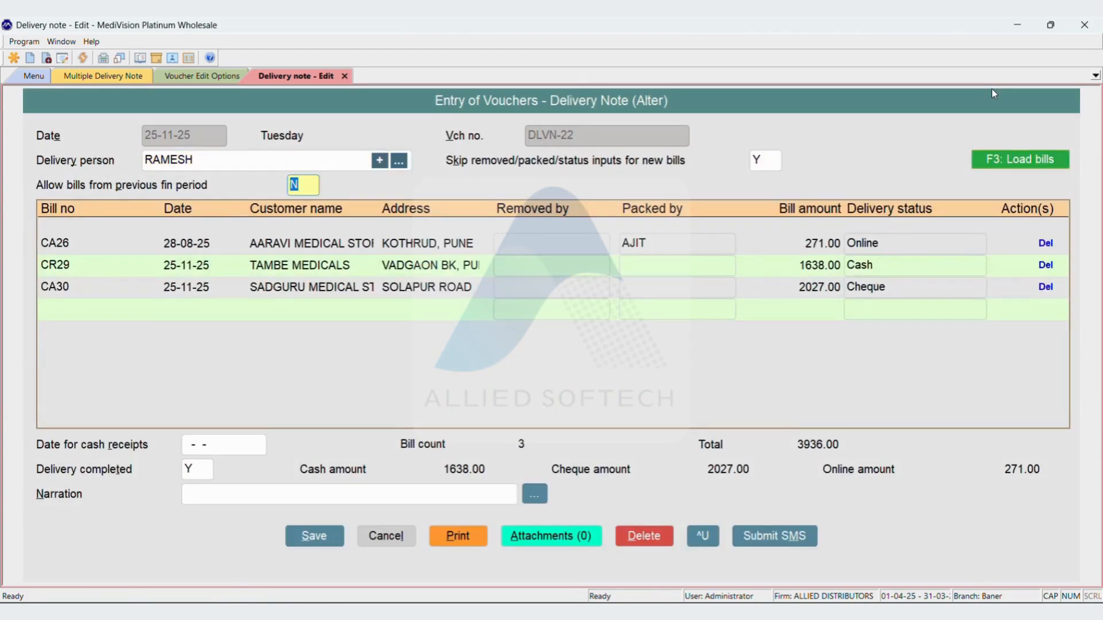
key(alt+p)
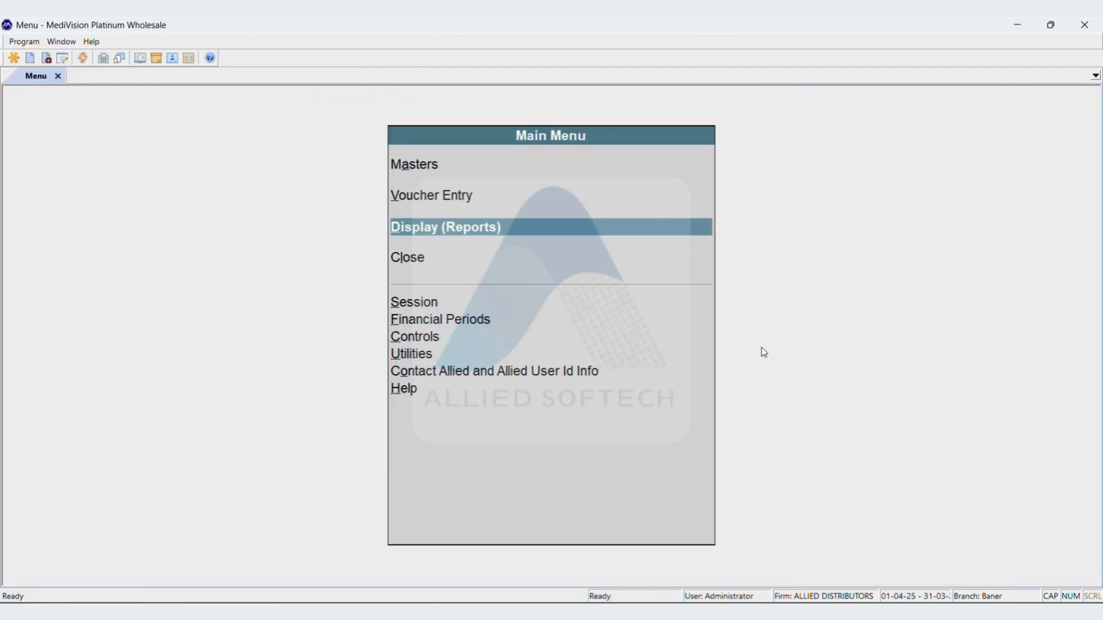
Generate the Delivery Status Report for sale bills from 24-11-25 to 25-11-25
key(Return)
key(Down)
key(Down)
key(Down)
key(Down)
key(Down)
key(Down)
key(Down)
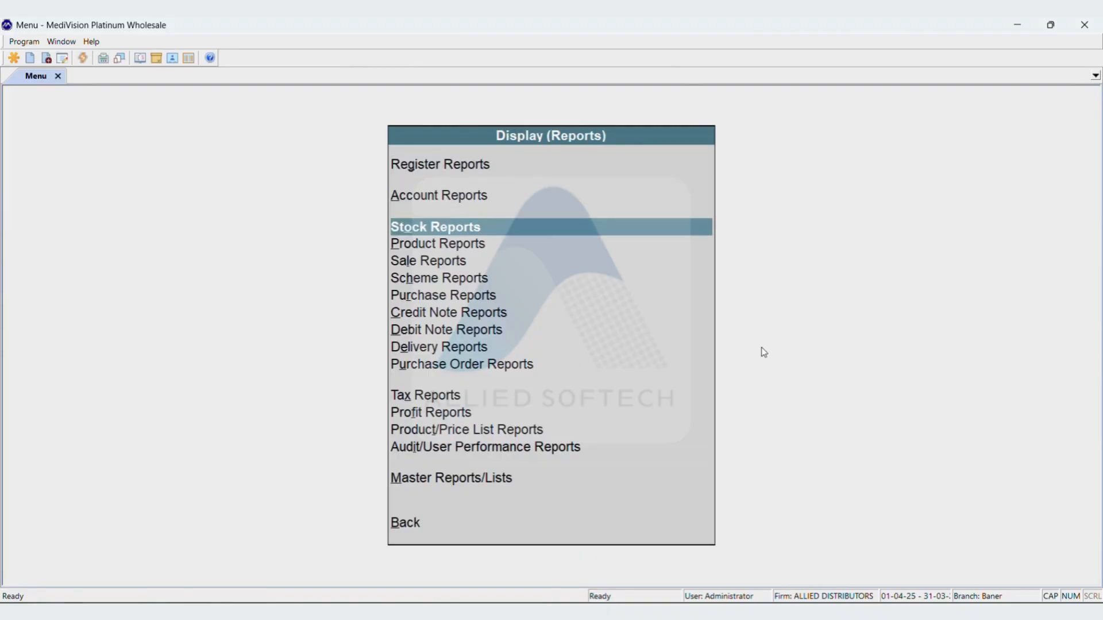
key(Down)
key(Down)
key(Return)
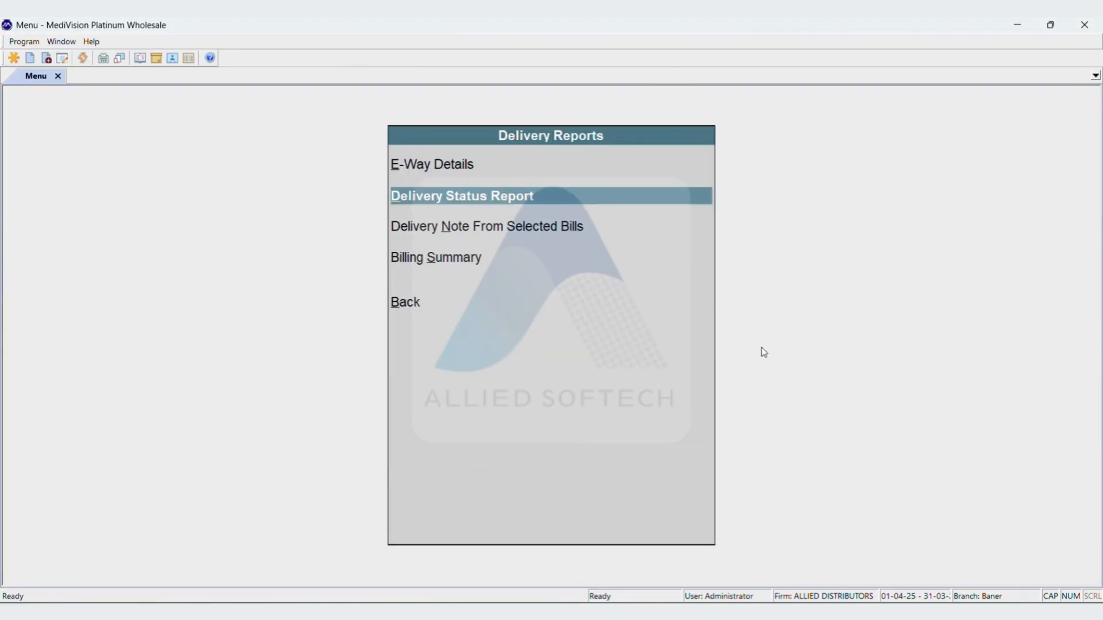
key(Return)
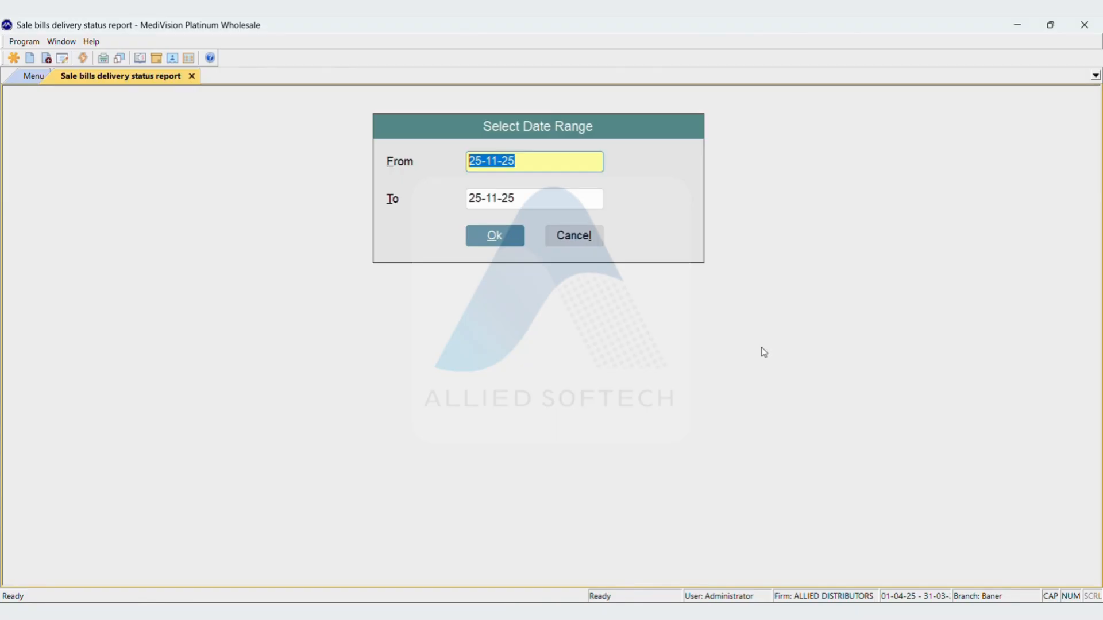
text(24)
key(Return)
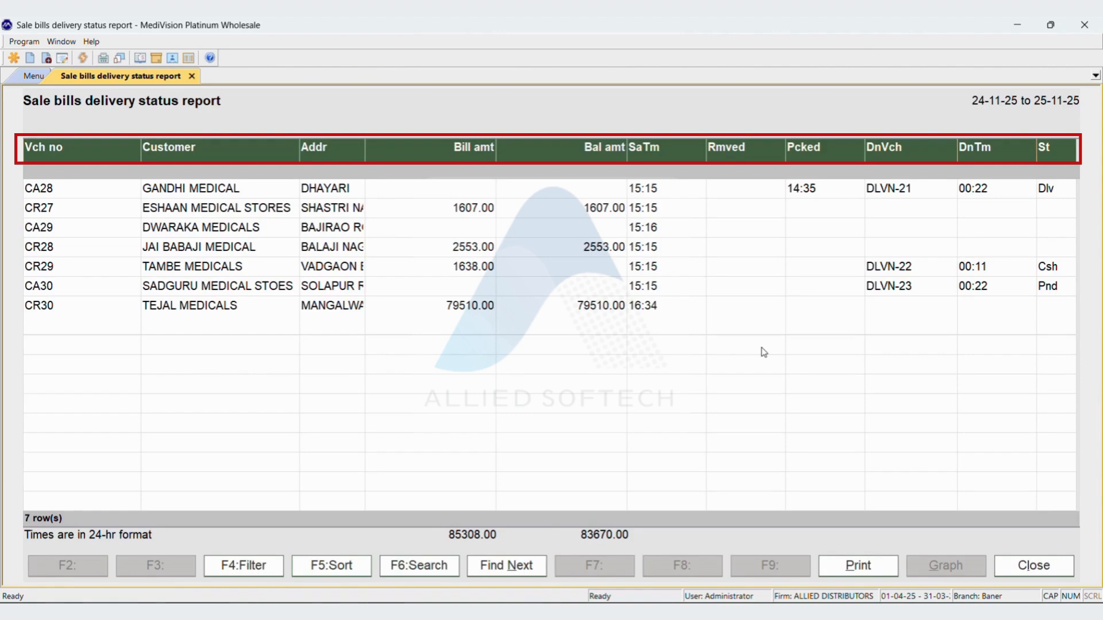
View the delivery and receipt details of bill CR29 and return to the report
key(Down)
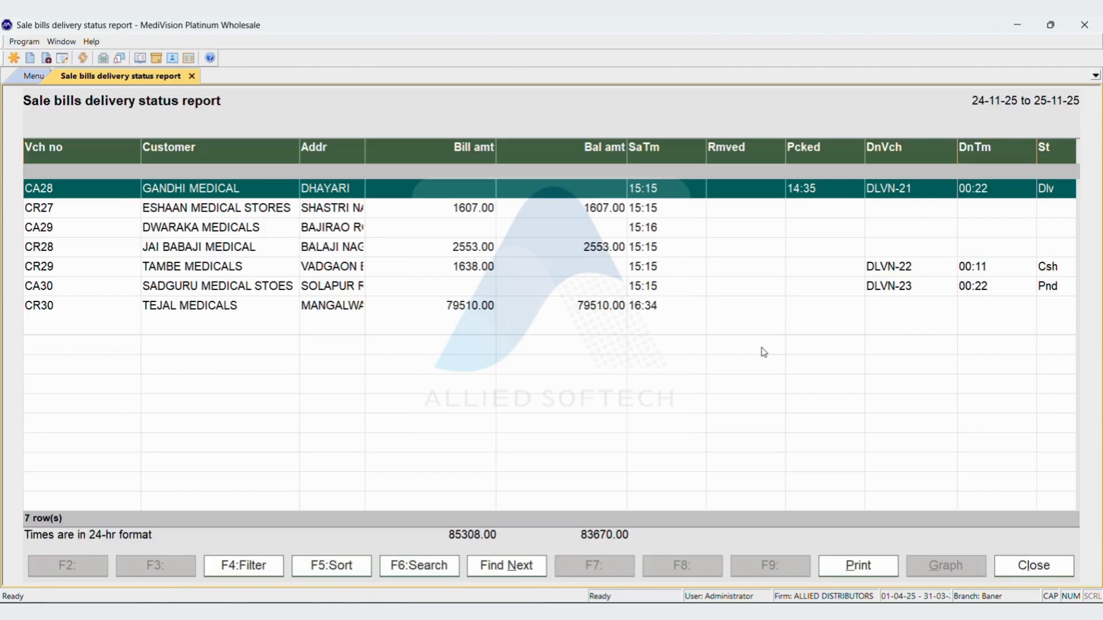
key(Down)
key(Down)
key(Down)
key(Down)
key(Return)
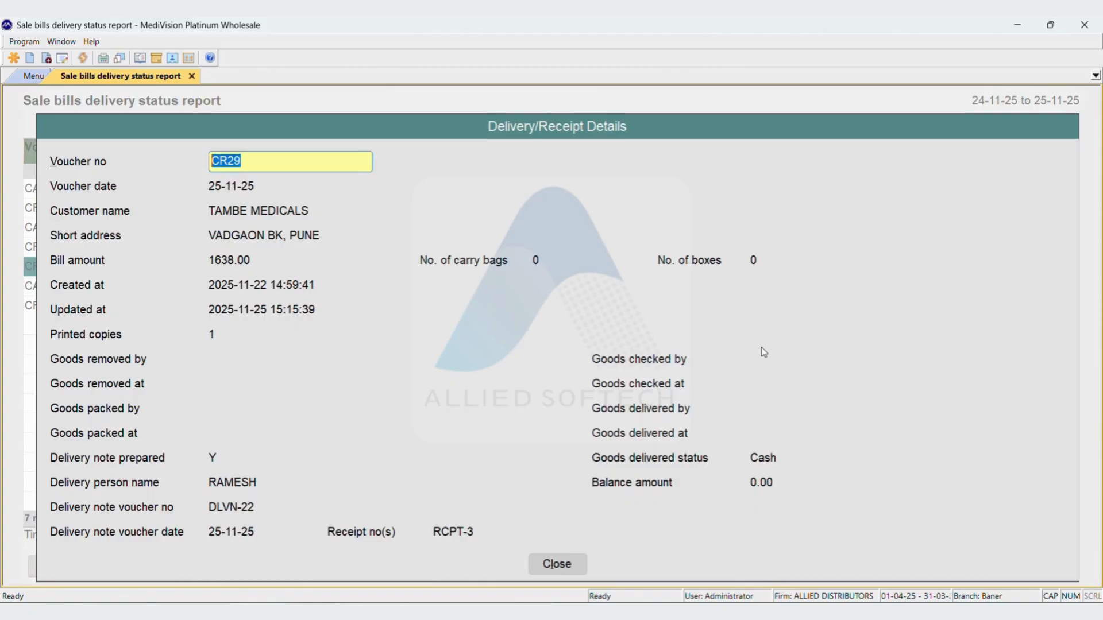
key(Escape)
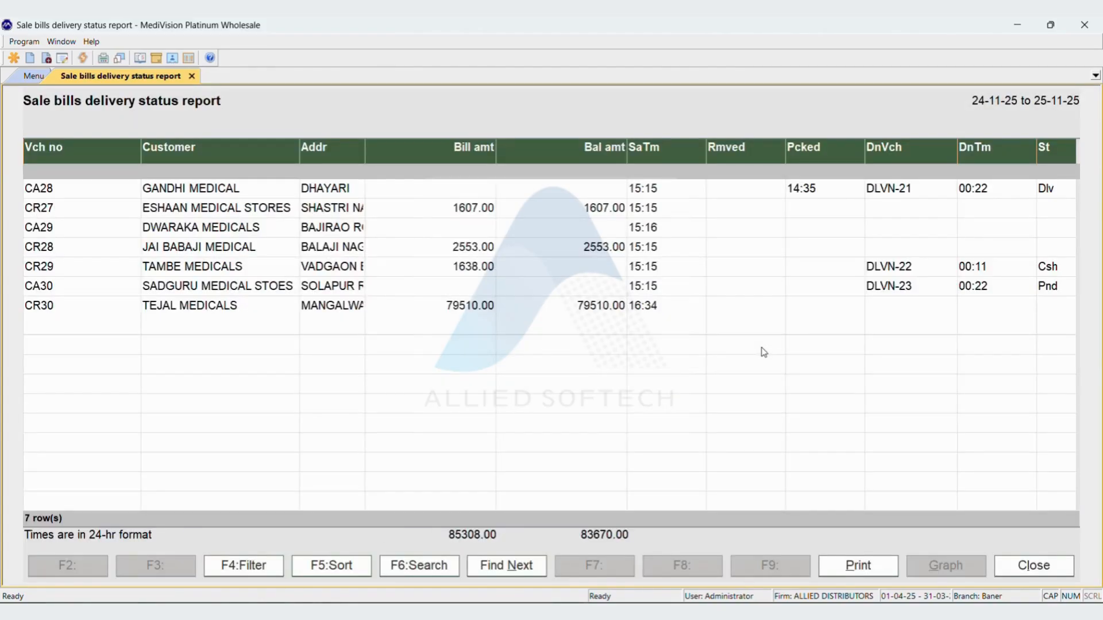
Start printing the delivery status report and save its coverage options with additional details set to Y
key(alt+p)
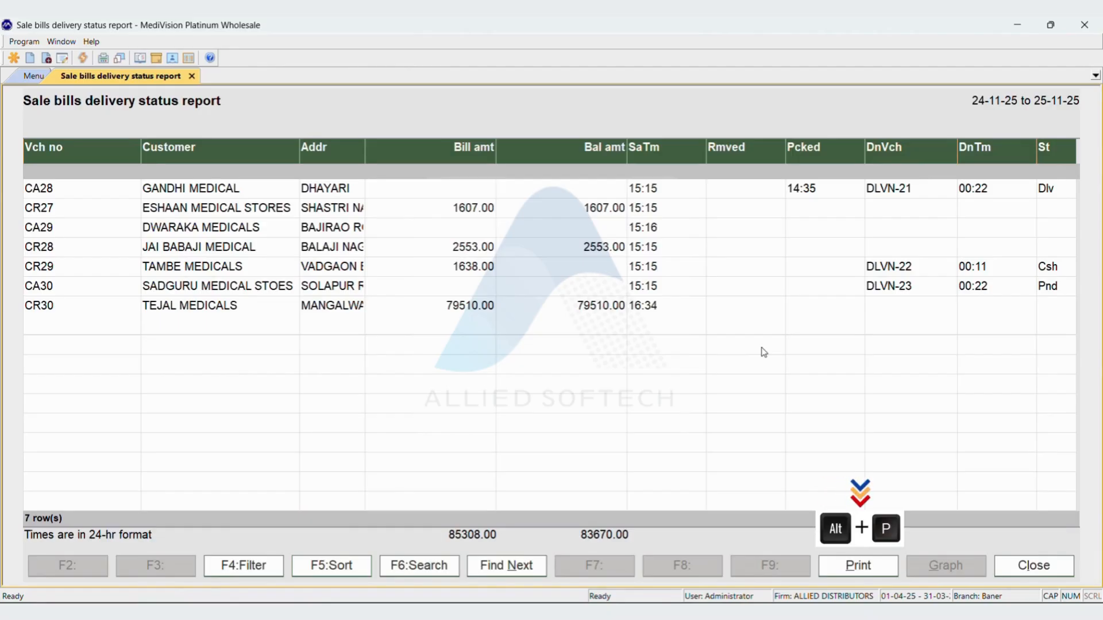
key(Left)
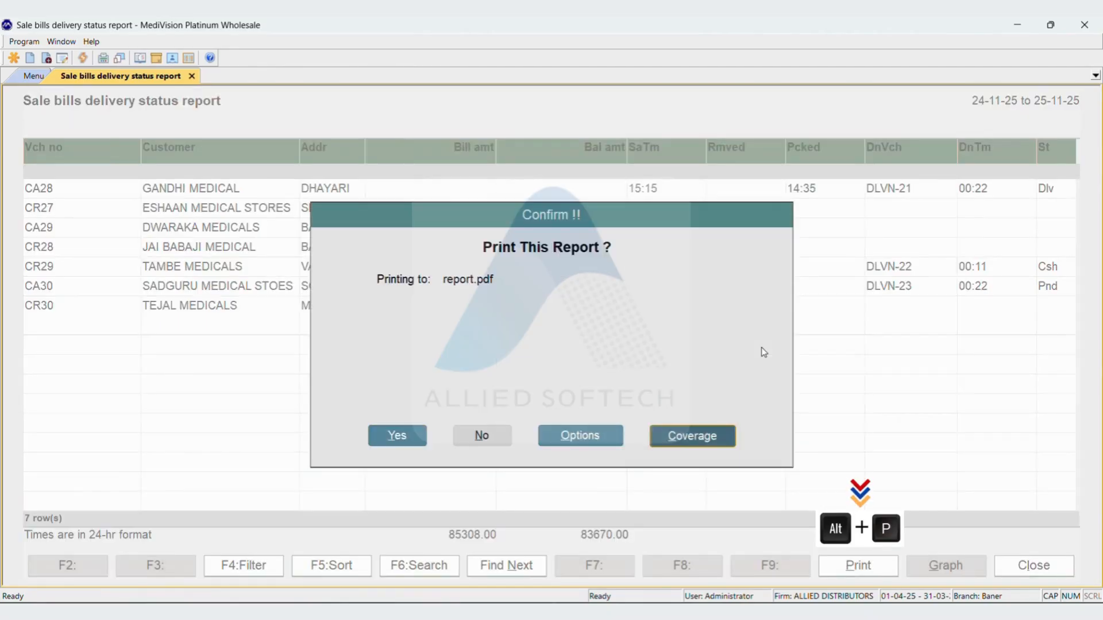
key(Return)
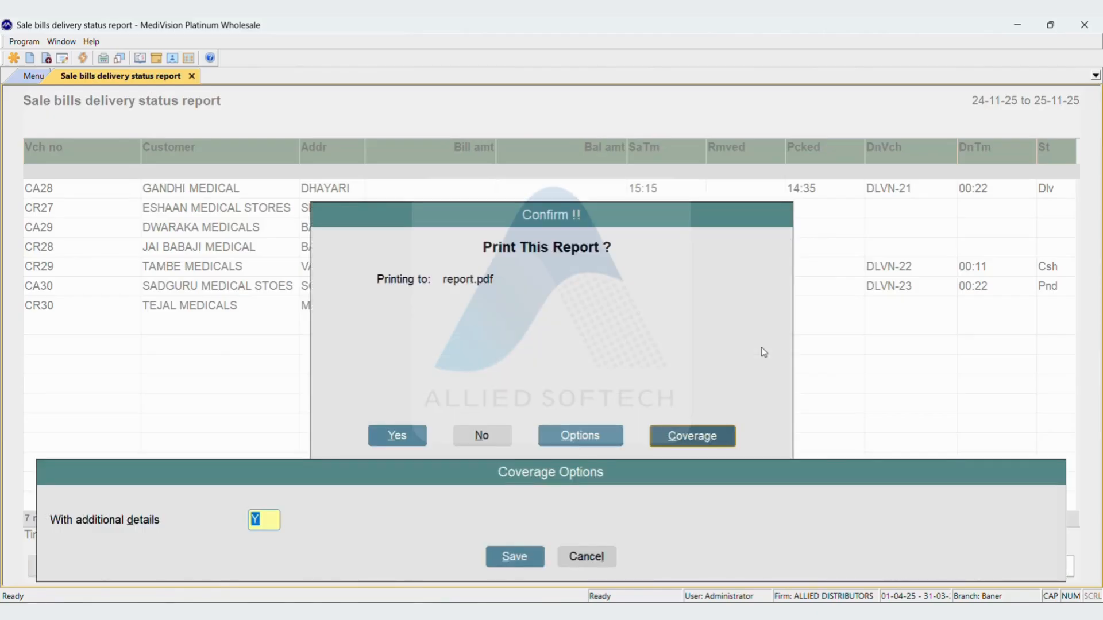
key(Return)
key(Return)
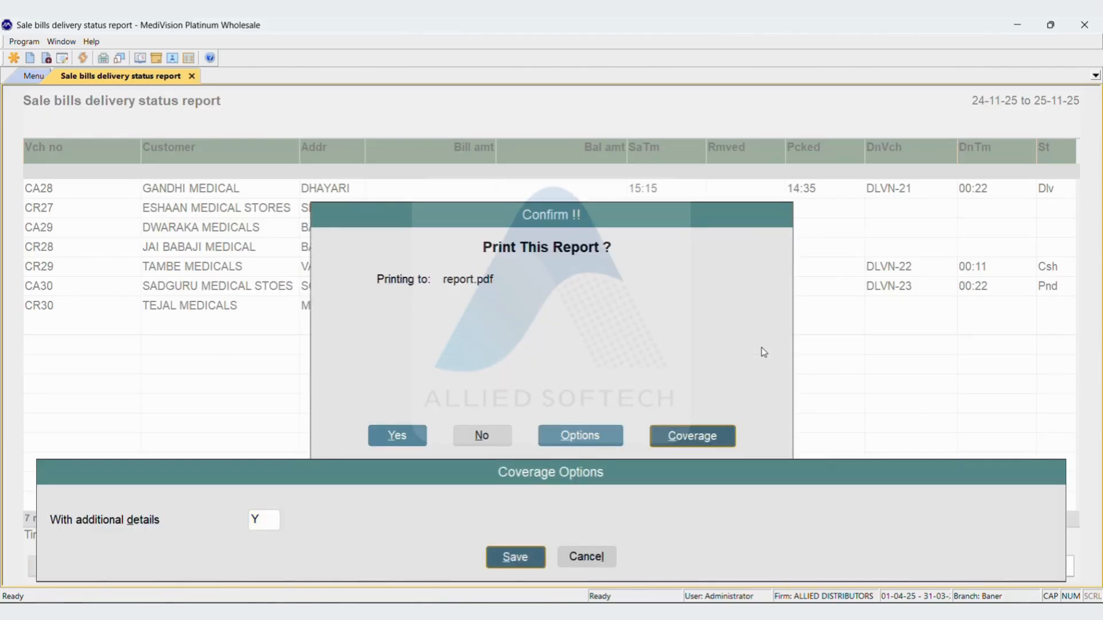
Choose Excel as the method of reporting and export the delivery status report
key(BackSpace)
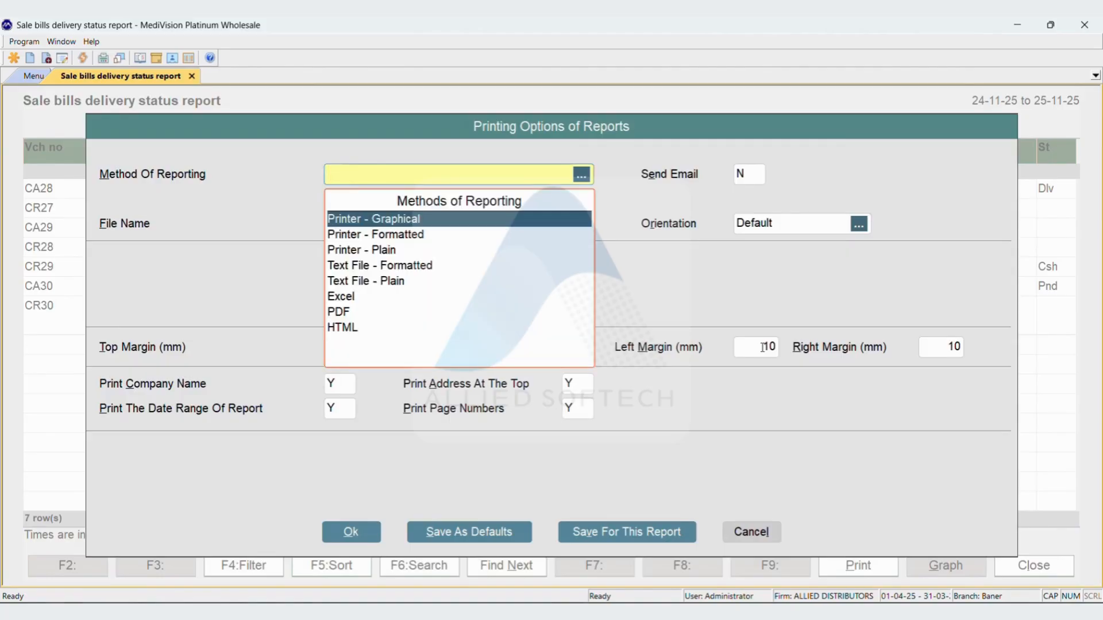
key(Down)
key(Down)
key(Down)
key(Down)
key(Down)
key(Return)
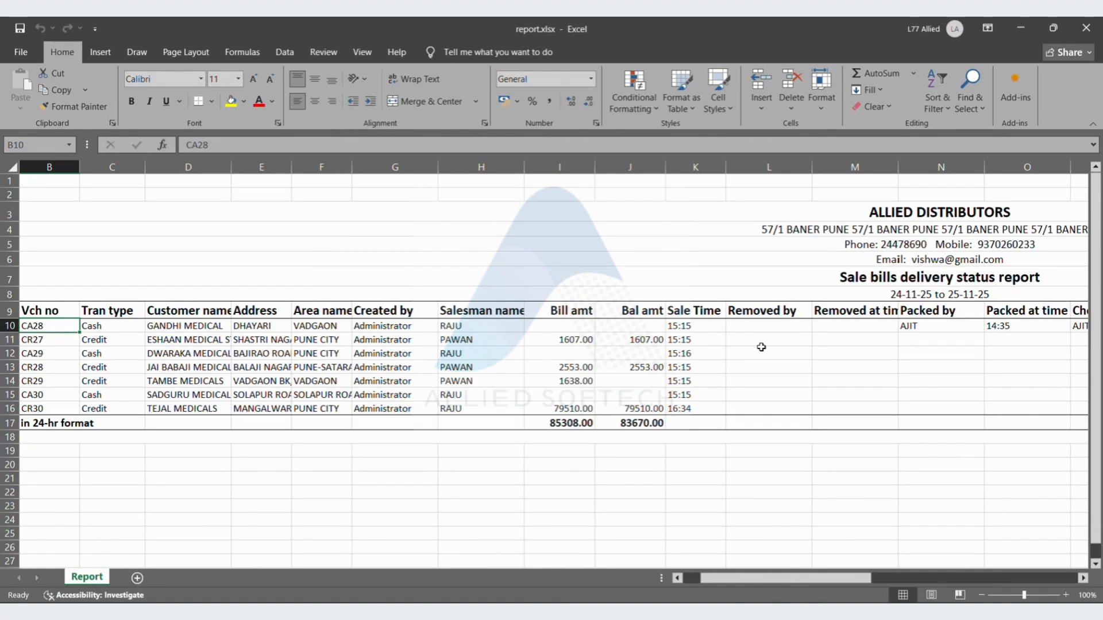
Examine the exported report's columns along the first bill's row, from voucher number to the delivery details
key(Right)
key(Right)
key(Right)
key(Right)
key(Right)
key(Right)
key(Right)
key(Right)
key(Right)
key(Right)
key(Right)
key(Right)
key(Right)
key(Right)
key(Right)
key(Right)
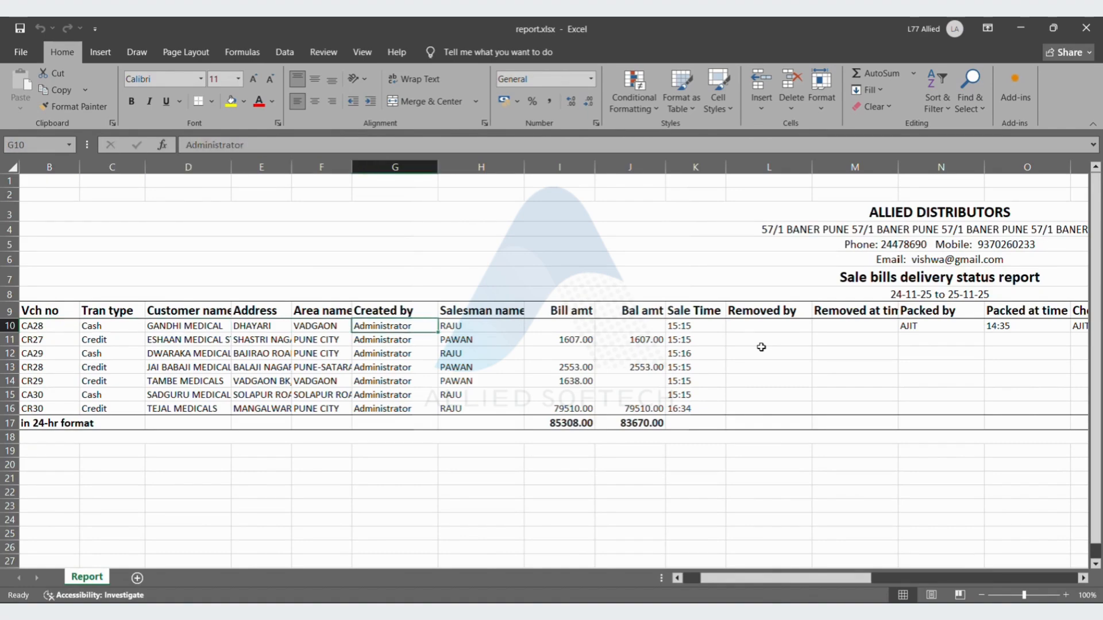
key(Right)
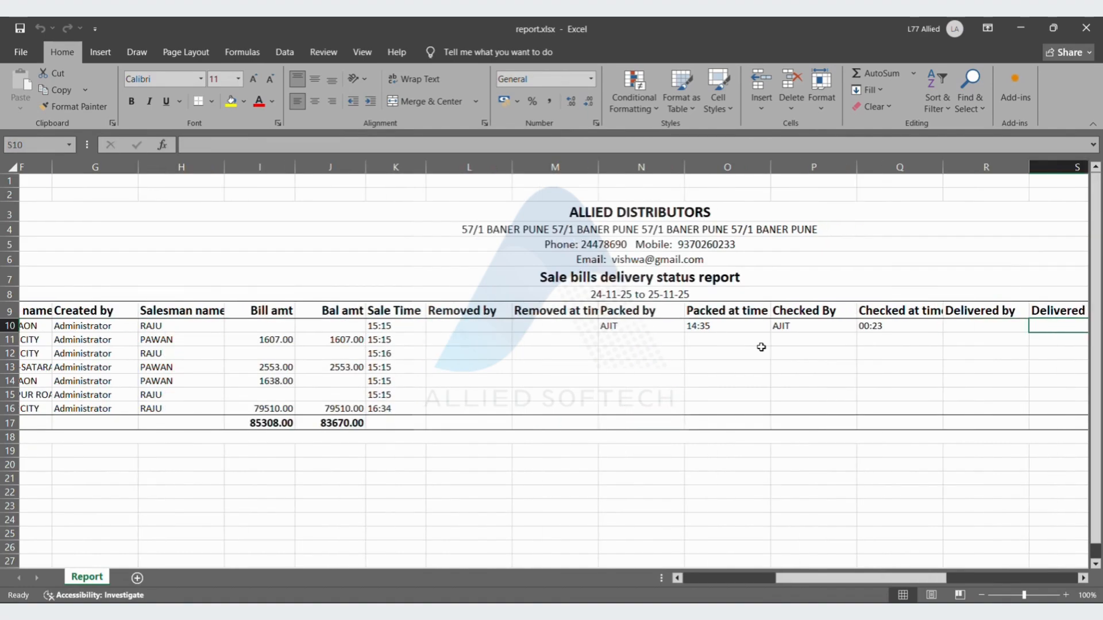